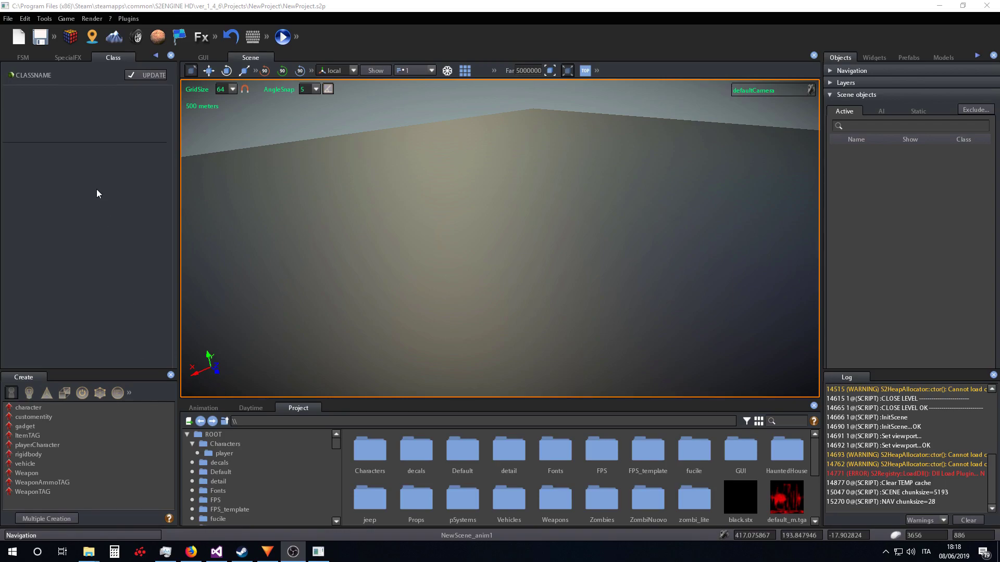
- Place a custom entity and assign it the ZombieDog Tpose model from the Zombies folder
left_click(42, 417)
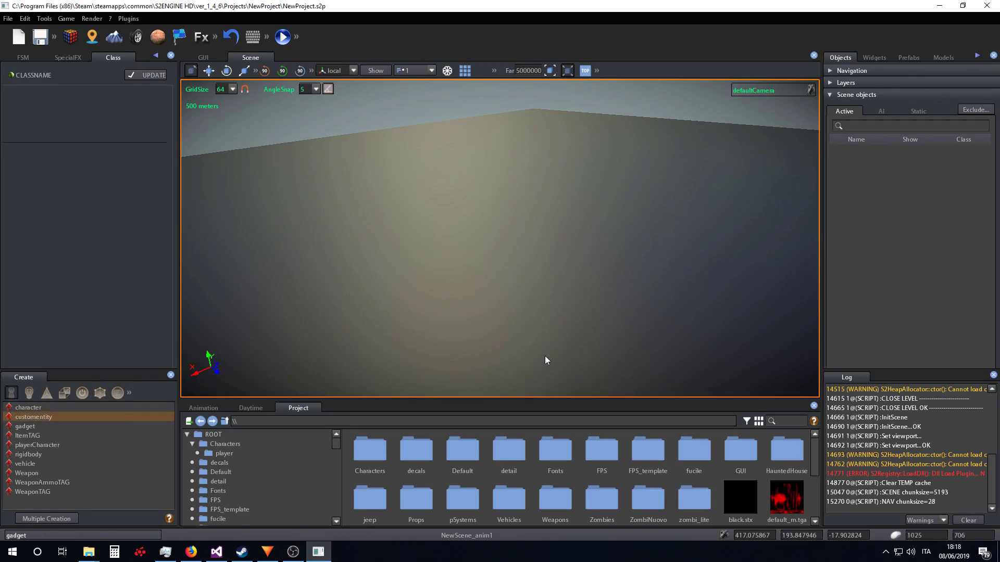
left_click(502, 273)
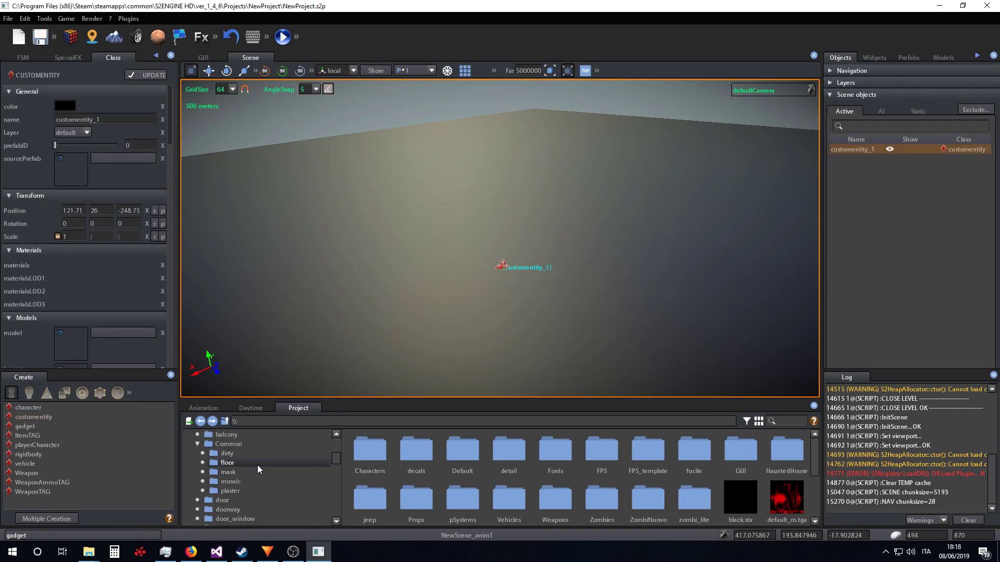
scroll(258, 464, "down", 3)
scroll(258, 463, "down", 3)
scroll(259, 464, "down", 2)
scroll(259, 465, "down", 2)
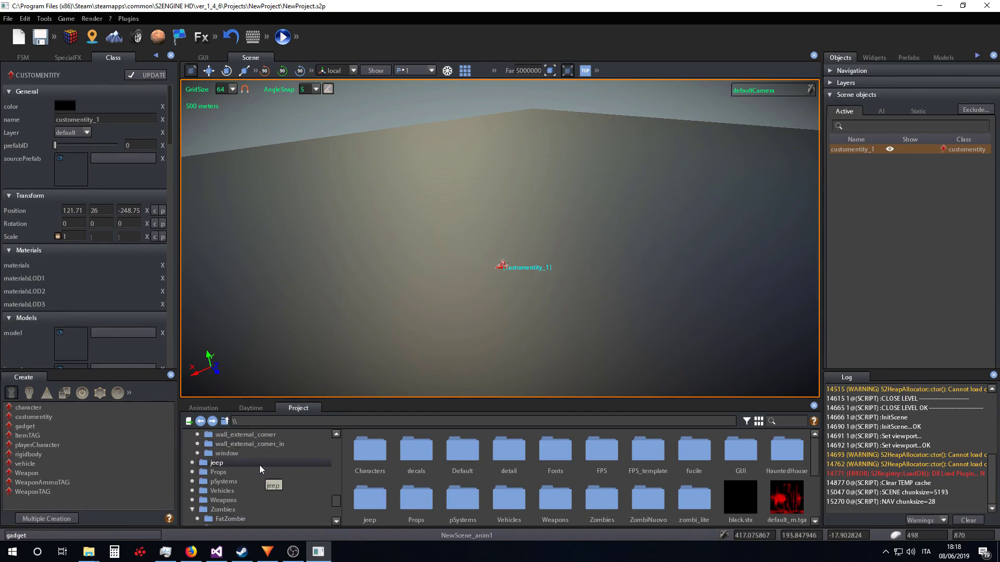
scroll(260, 465, "down", 2)
left_click(221, 493)
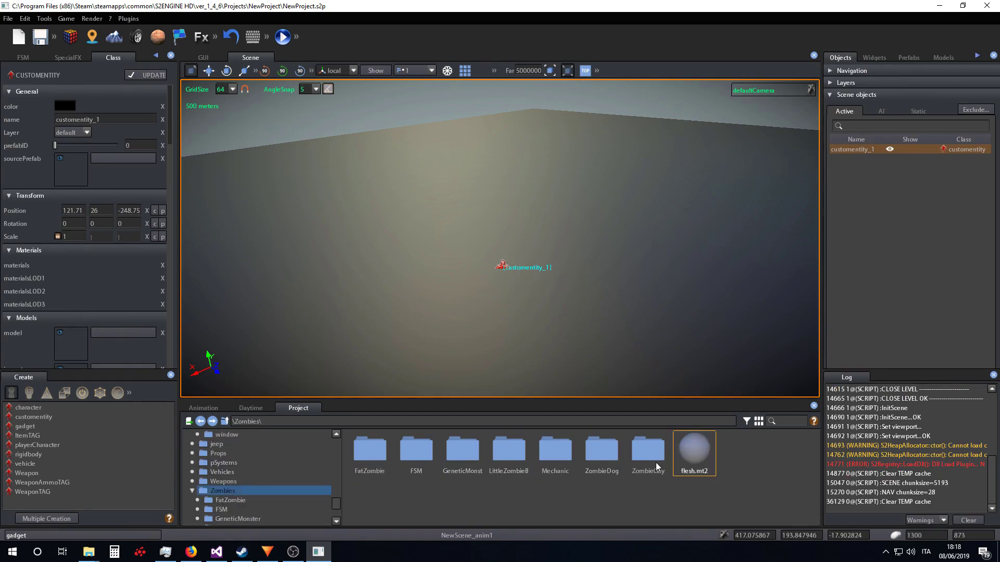
double_click(602, 453)
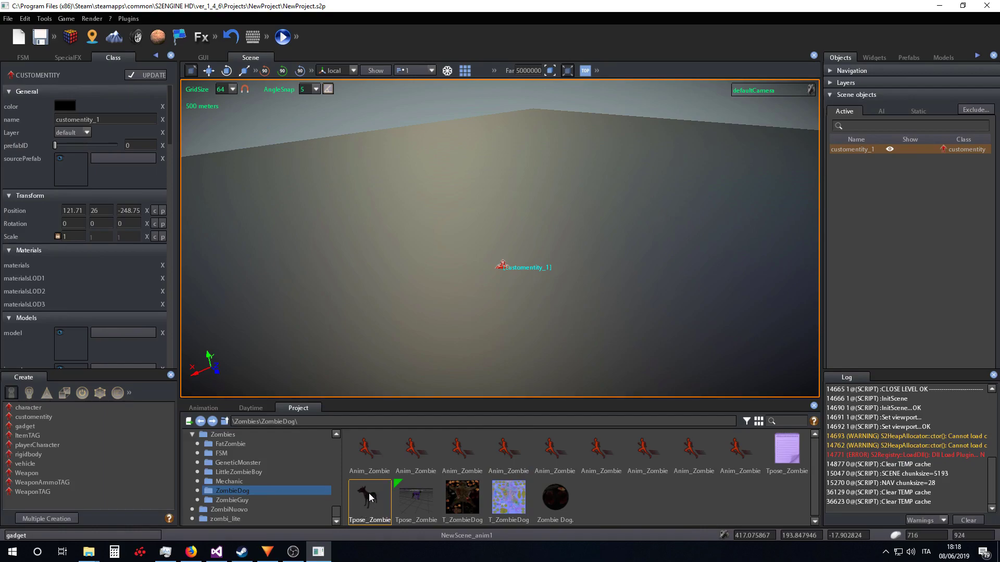
left_click_drag(369, 500, 506, 268)
left_click(534, 294)
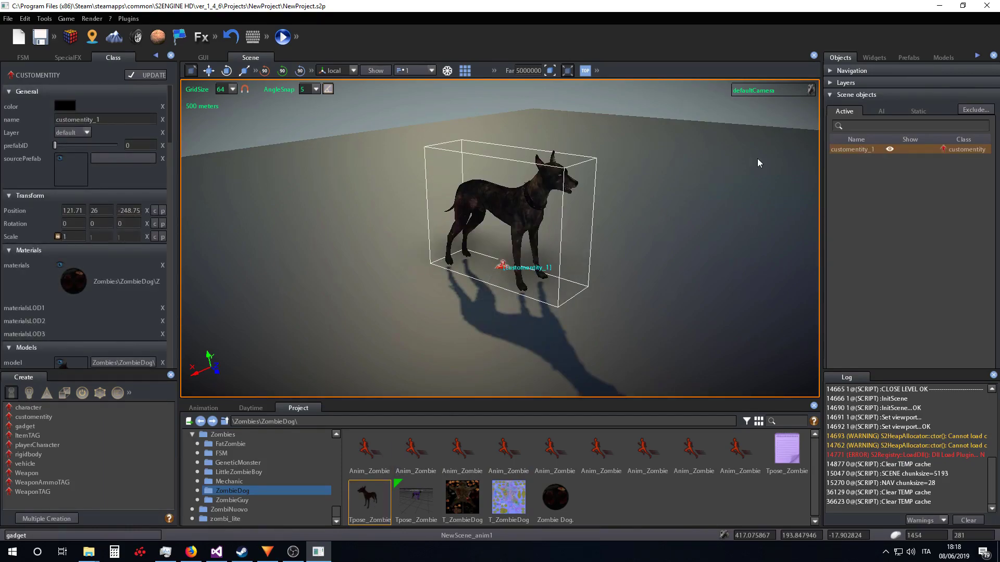
- Open the dog's model in the Model editor and turn the preview to three-quarter view
right_click(529, 208)
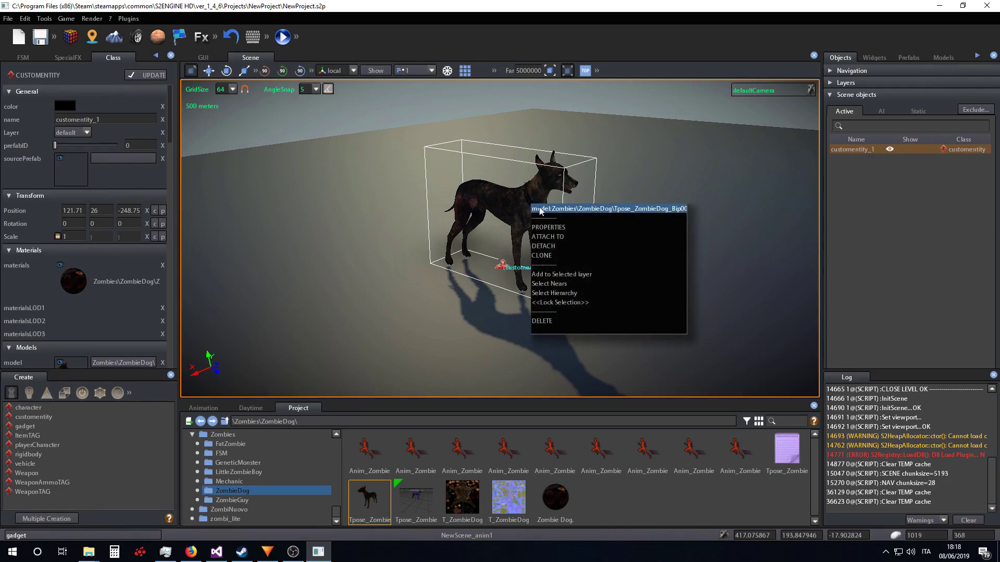
left_click(579, 209)
mouse_move(695, 202)
left_mouse_down()
mouse_move(760, 209)
mouse_move(820, 109)
left_mouse_up()
- Drag the Tpose_Zombie modelscript from the Project browser into the entity's modelscript field
left_click(853, 73)
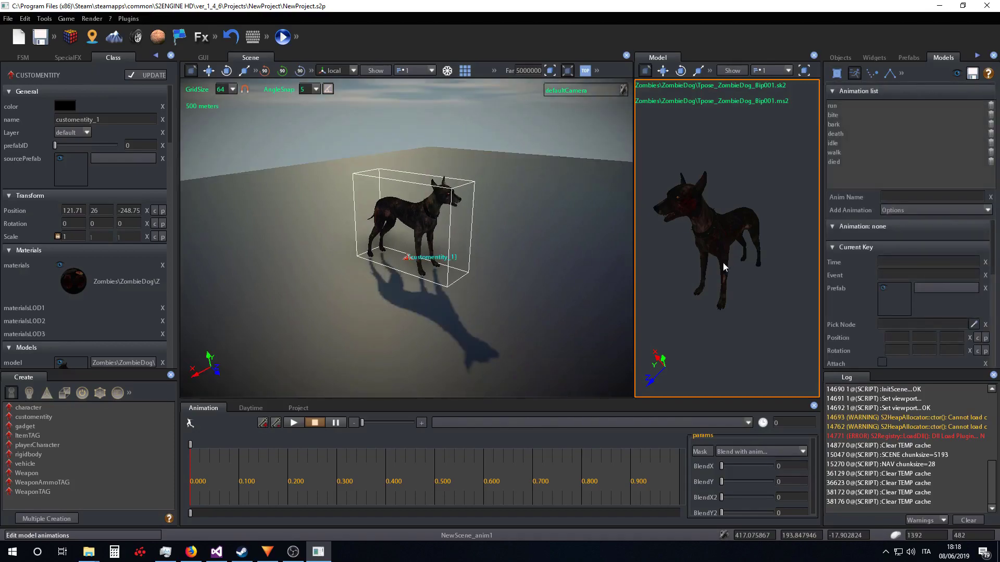
mouse_move(723, 262)
left_mouse_down()
mouse_move(761, 223)
mouse_move(734, 225)
left_mouse_up()
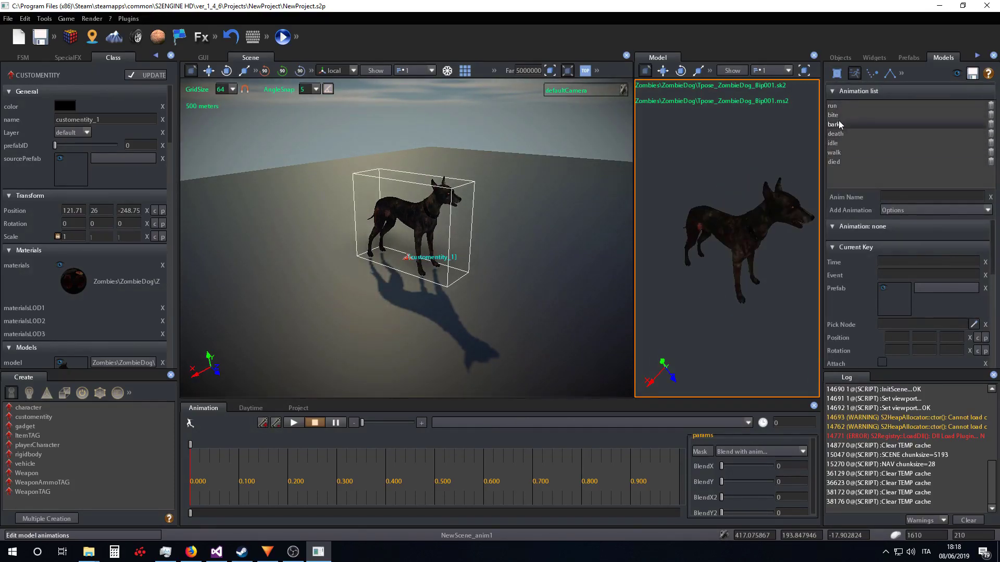
left_click(300, 409)
scroll(90, 235, "down", 3)
scroll(90, 235, "down", 3)
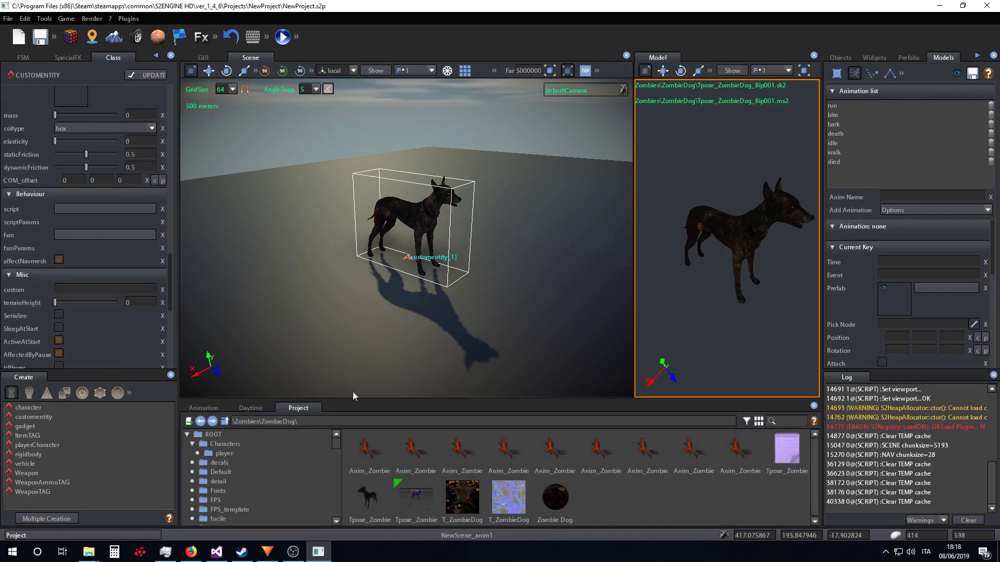
left_click(779, 457)
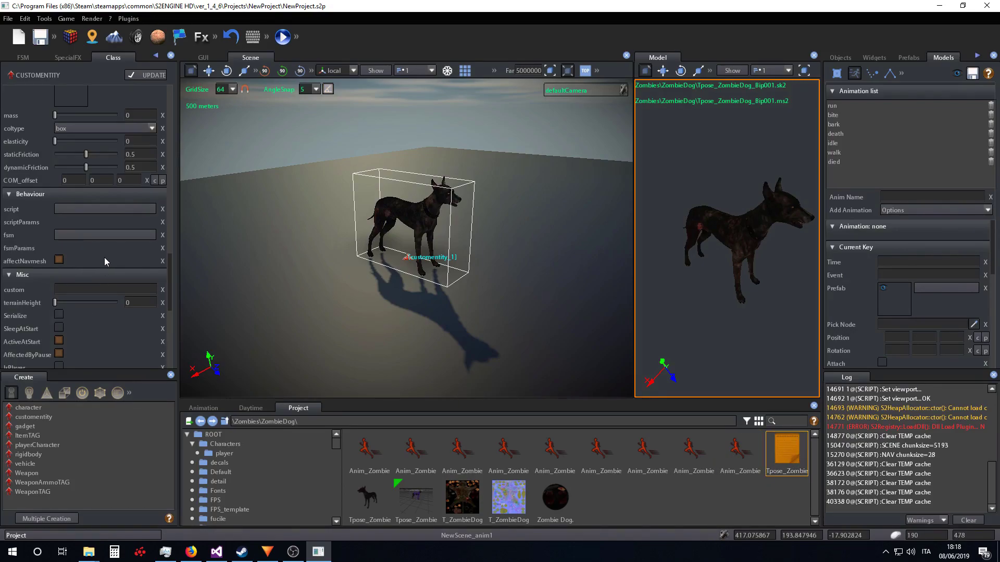
scroll(104, 258, "up", 1)
scroll(108, 256, "up", 1)
scroll(108, 257, "up", 1)
scroll(107, 258, "up", 1)
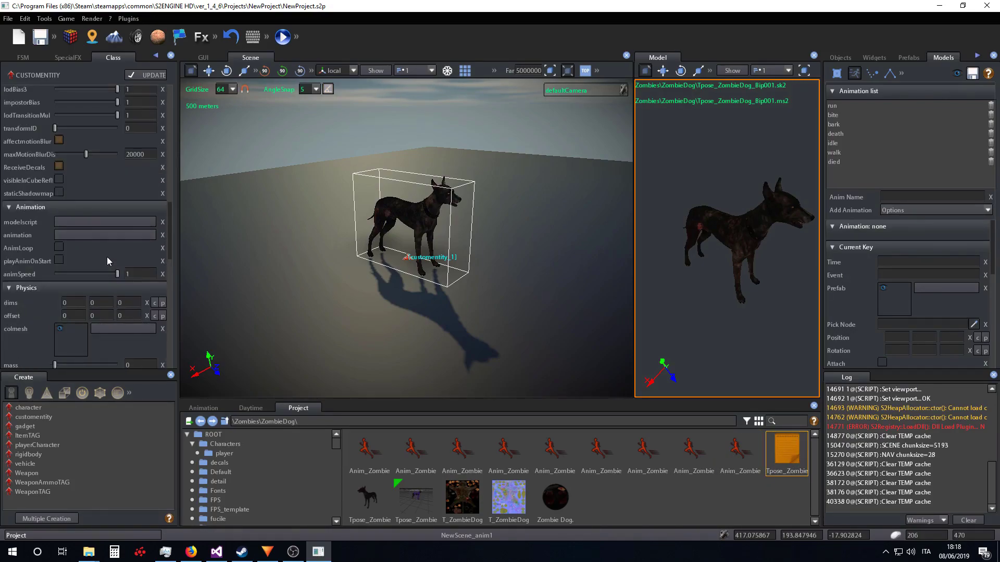
mouse_move(788, 453)
left_mouse_down()
mouse_move(448, 235)
mouse_move(375, 251)
left_mouse_up()
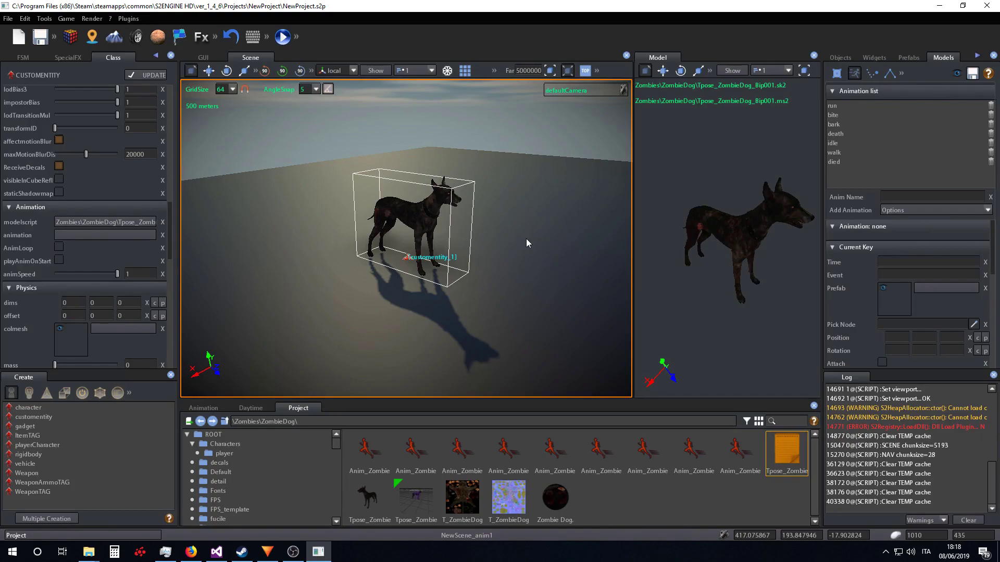
- Close the model preview and create a new FSM file named dog_anim in ZombieDog
left_click(813, 56)
right_click(588, 493)
mouse_move(602, 506)
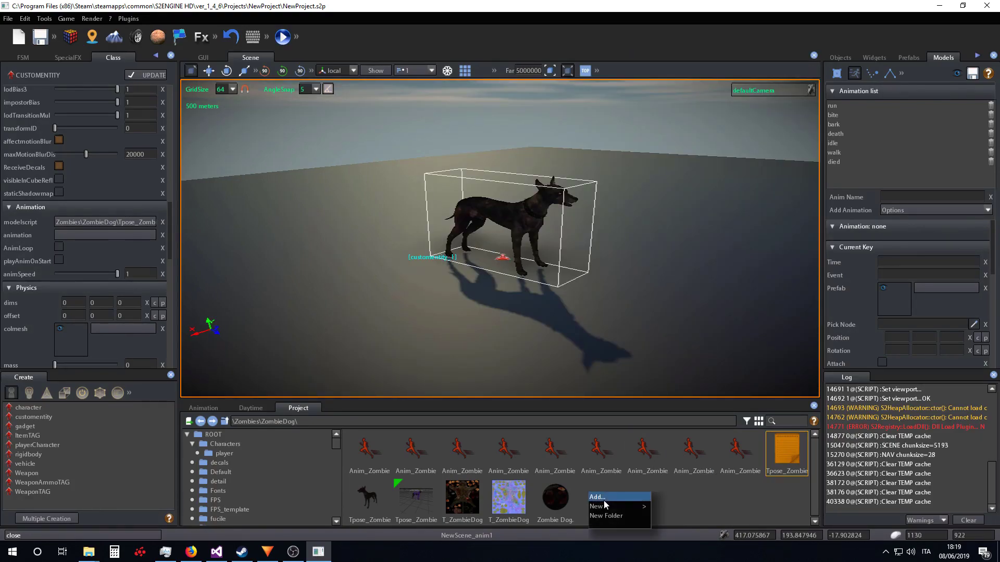
left_click(673, 455)
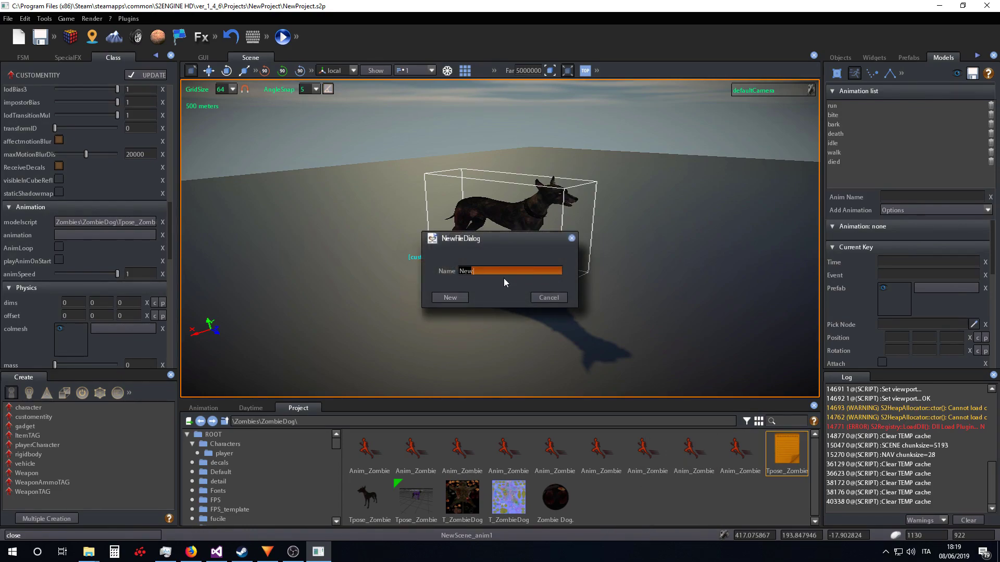
type("dso")
type("og_anim")
key("Return")
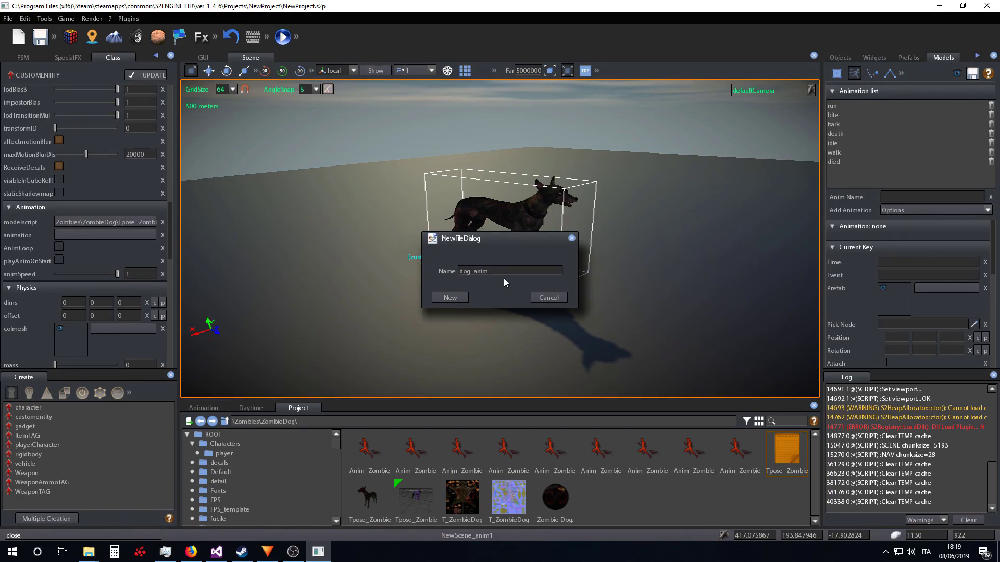
left_click(450, 298)
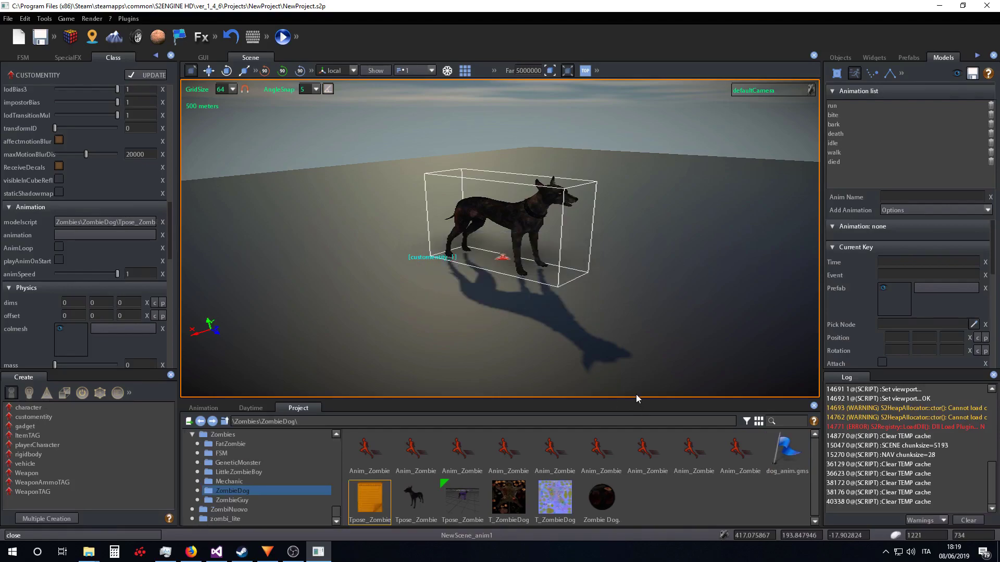
- Attach dog_anim.gms to the dog entity
right_click(784, 449)
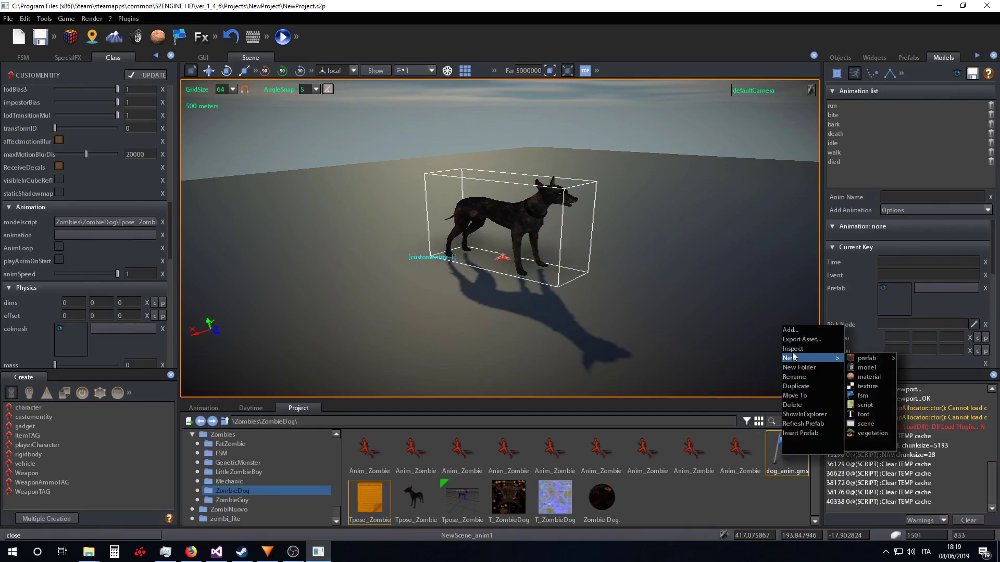
left_click(859, 367)
left_click_drag(788, 451, 531, 222)
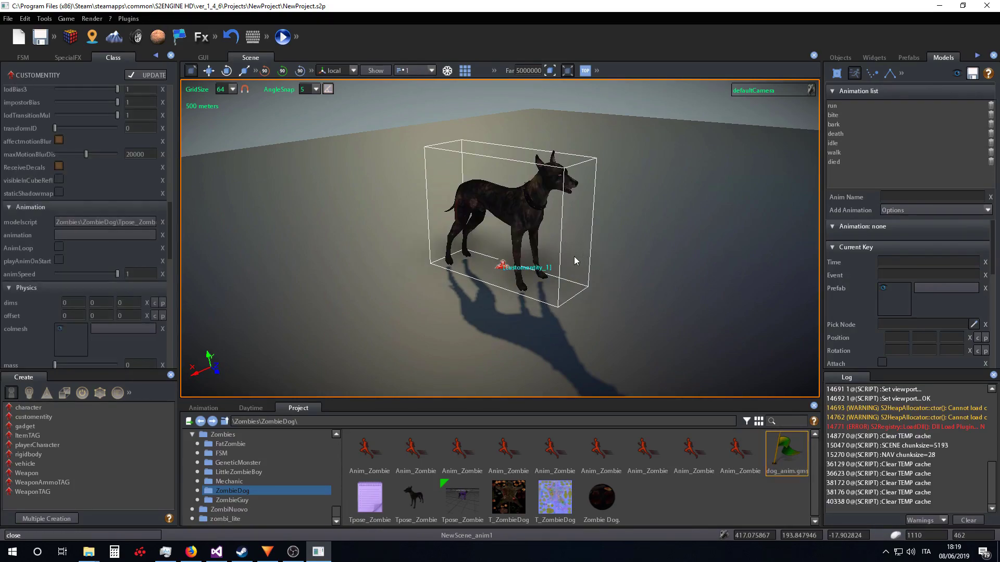
- Open the dog's state machine graph and add a state named STANDBY
right_click(519, 212)
left_click(551, 227)
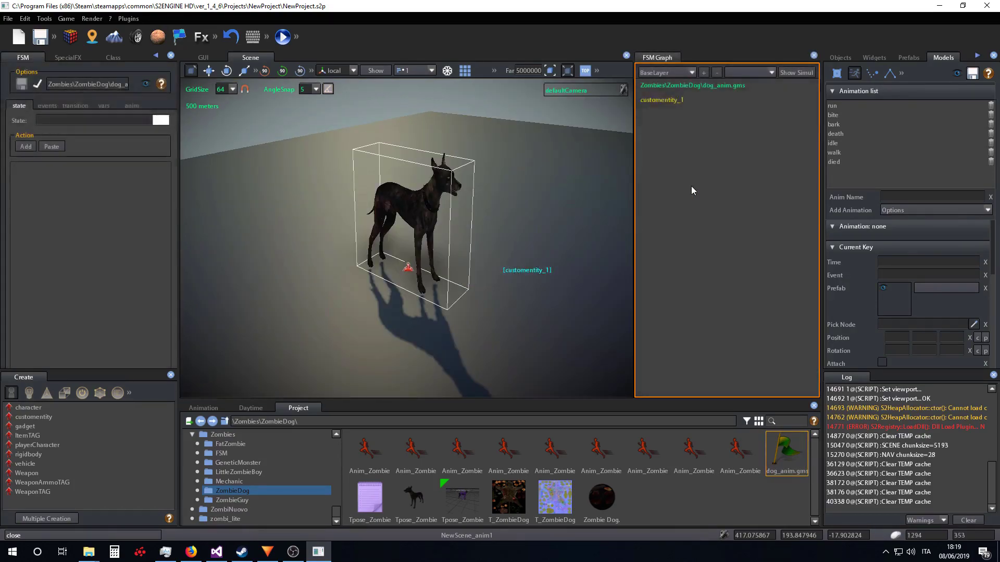
right_click(680, 157)
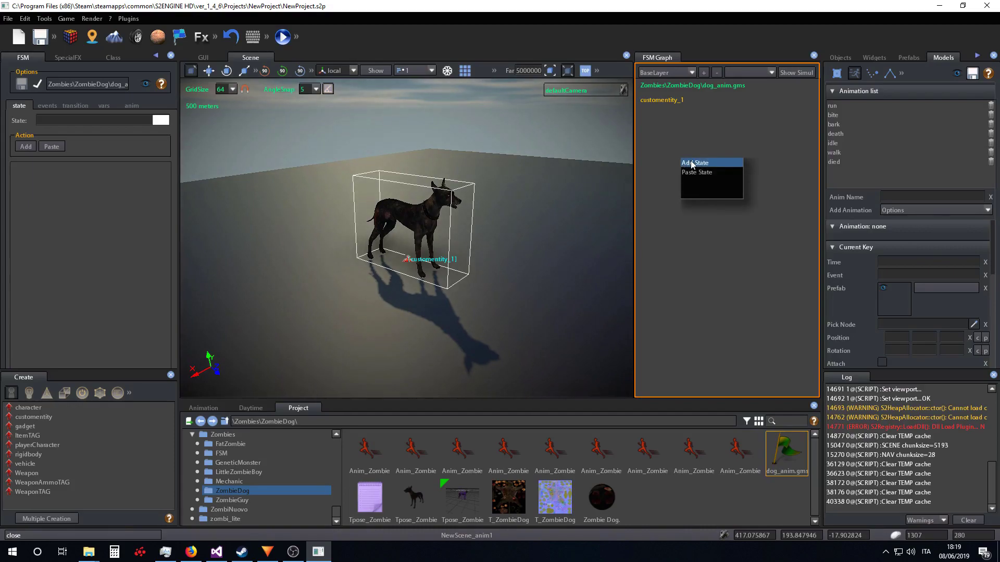
left_click(692, 164)
left_click(88, 120)
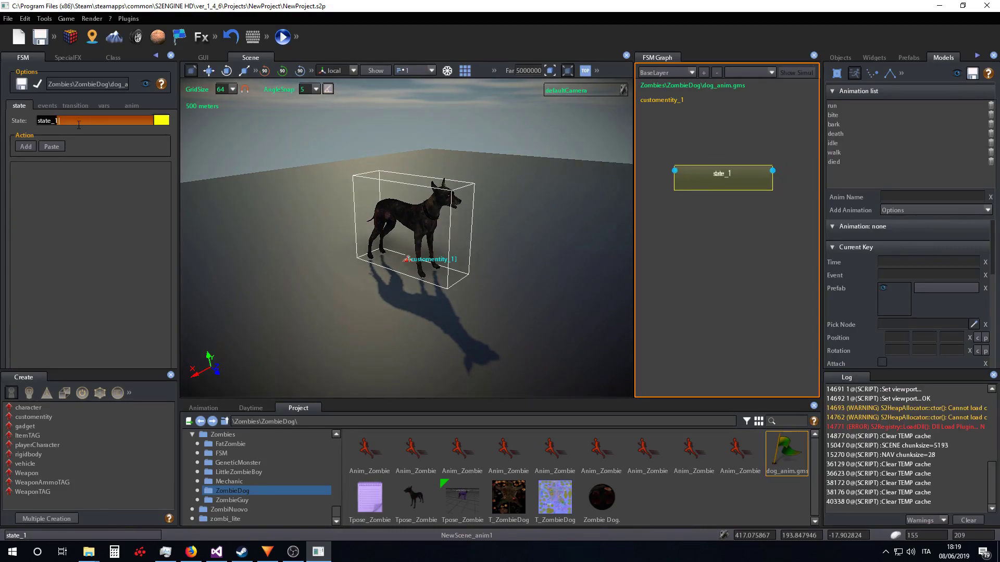
type("STAN")
type("DBY")
key("Return")
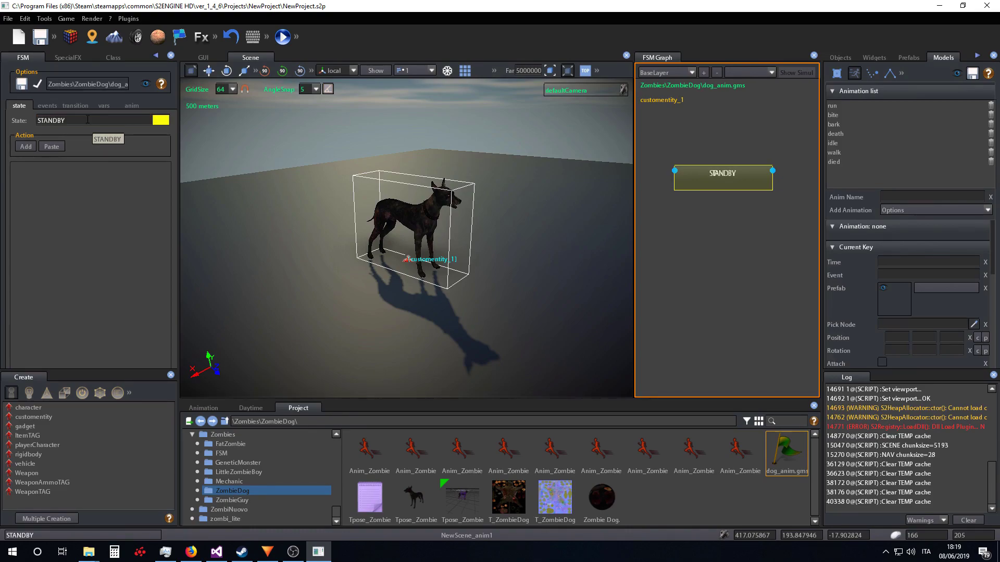
- Make START the entry event into STANDBY and reposition the node
right_click(711, 179)
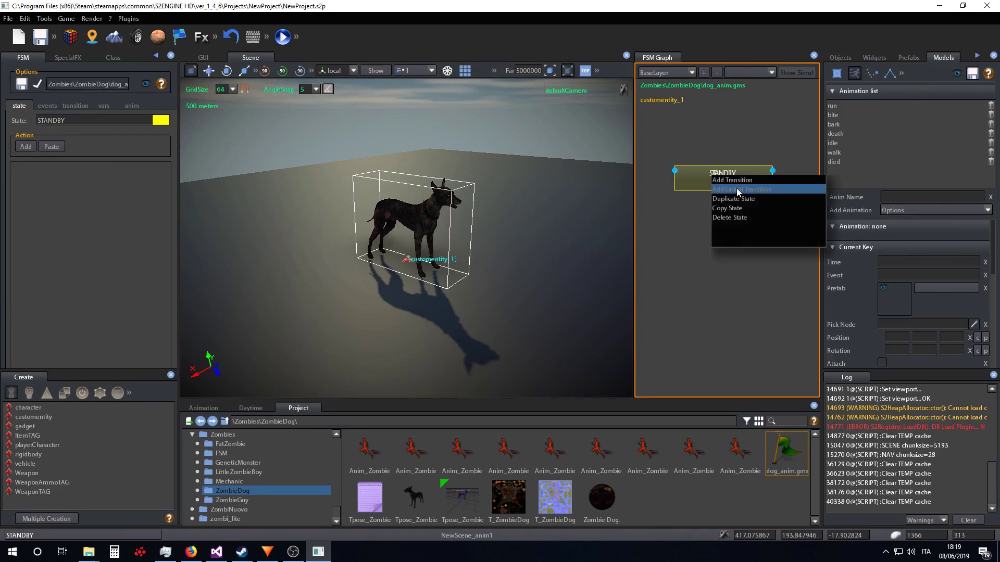
left_click(736, 189)
left_click(713, 173)
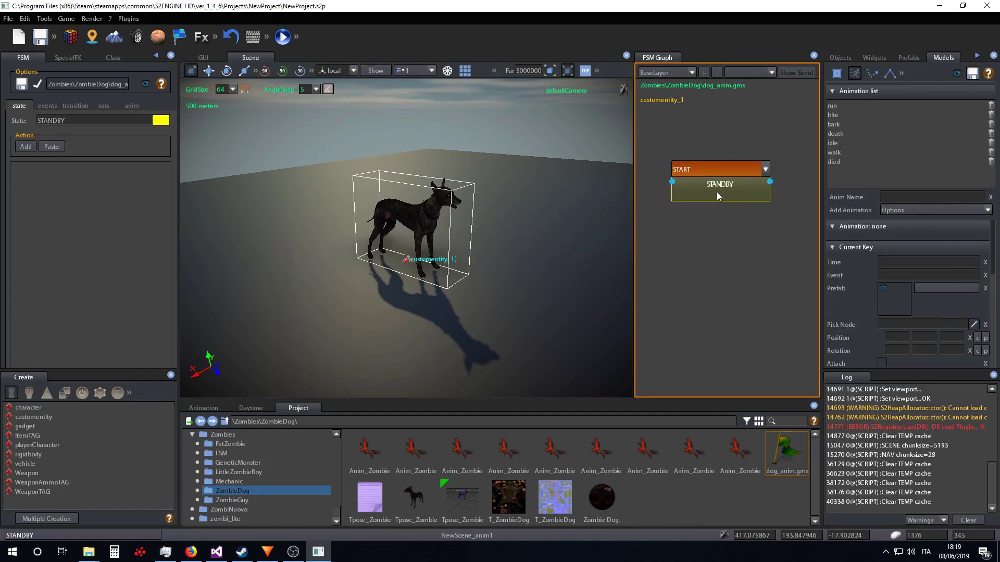
left_click_drag(728, 195, 730, 190)
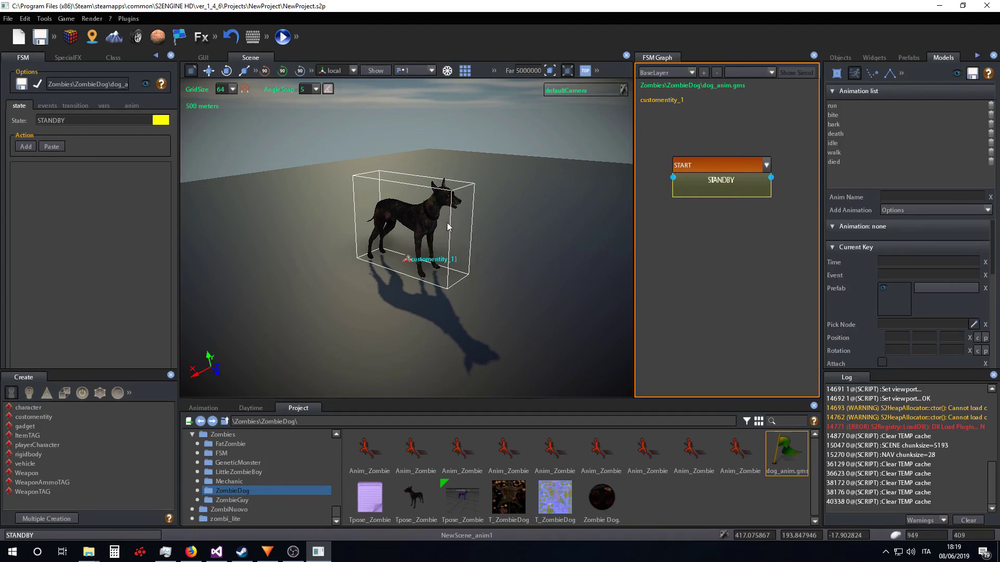
- Set STANDBY's animation to bark and toggle the scene grid display
left_click(105, 107)
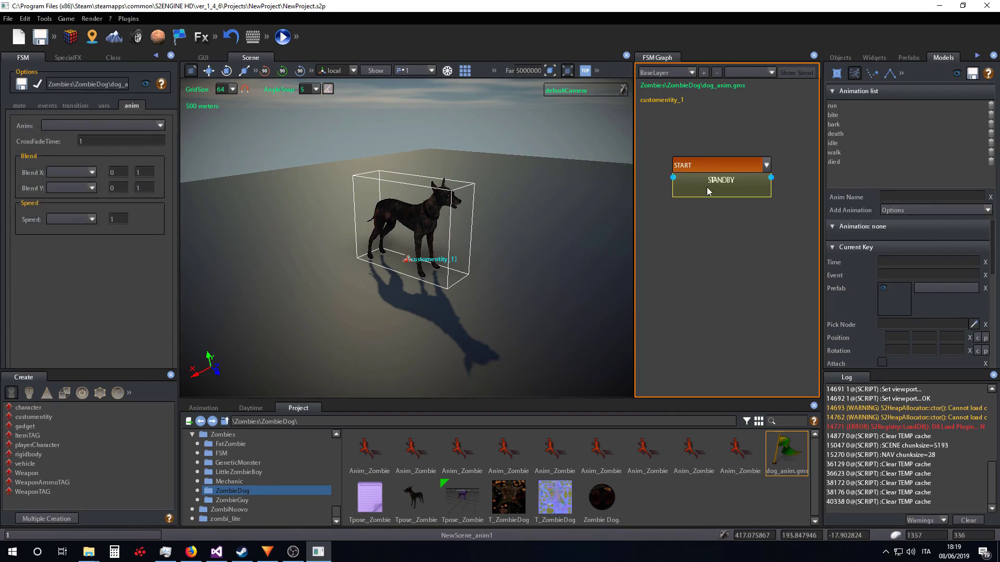
left_click_drag(709, 192, 710, 194)
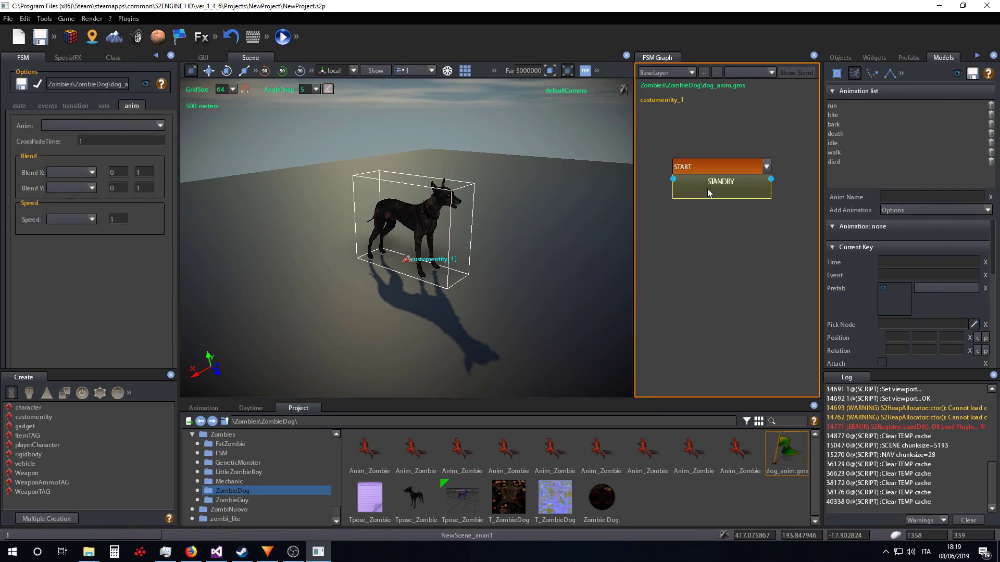
left_click(162, 124)
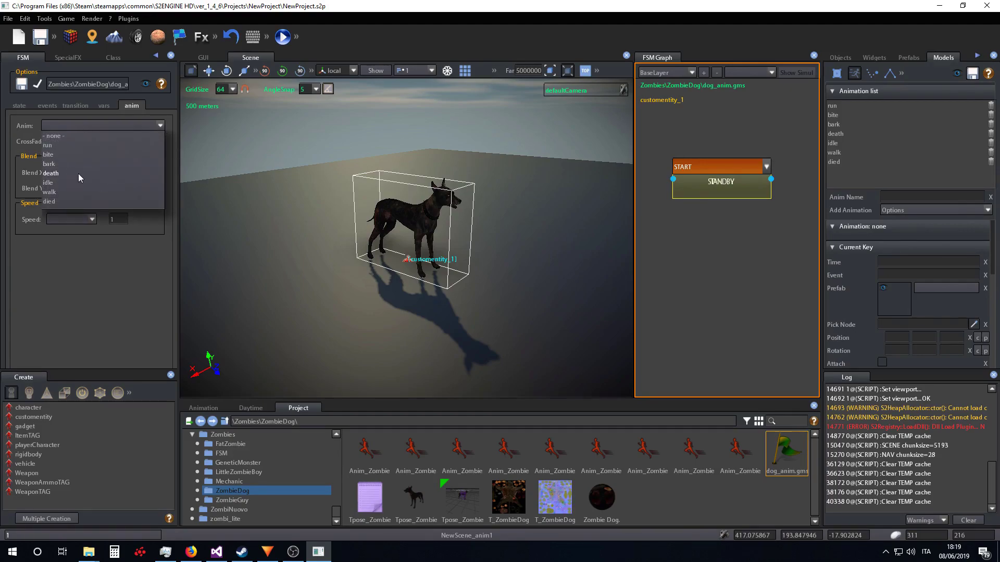
left_click(62, 164)
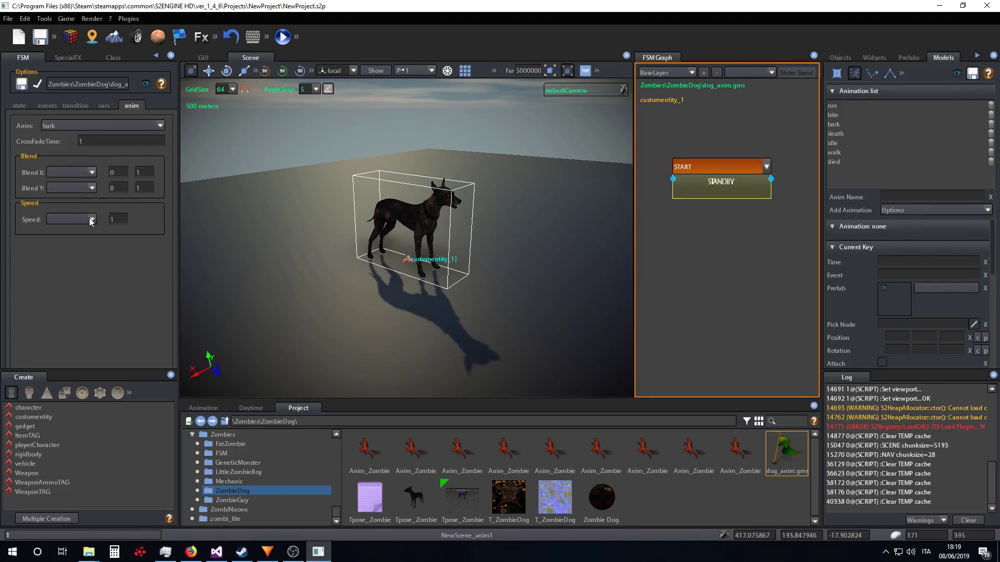
scroll(415, 248, "up", 3)
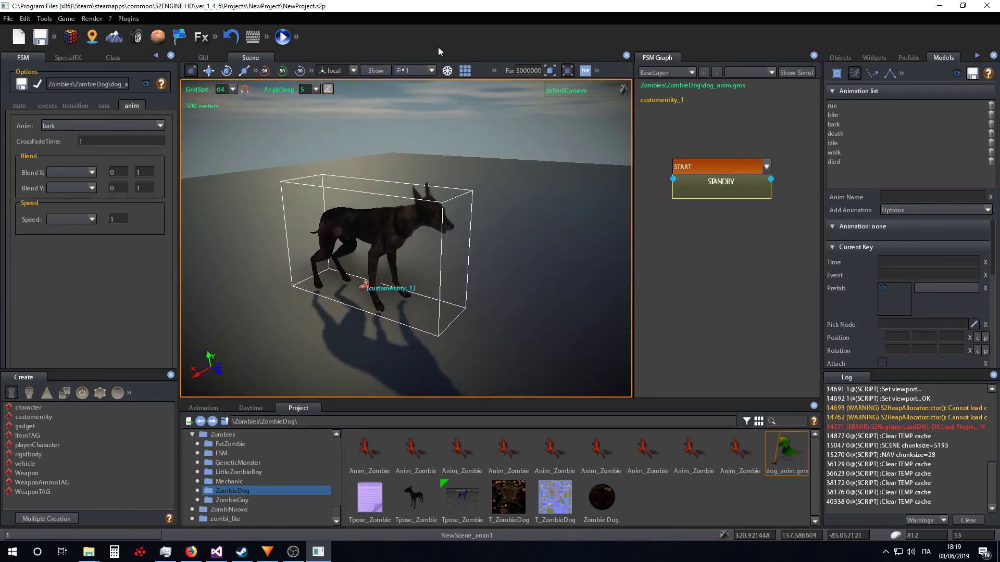
left_click(447, 71)
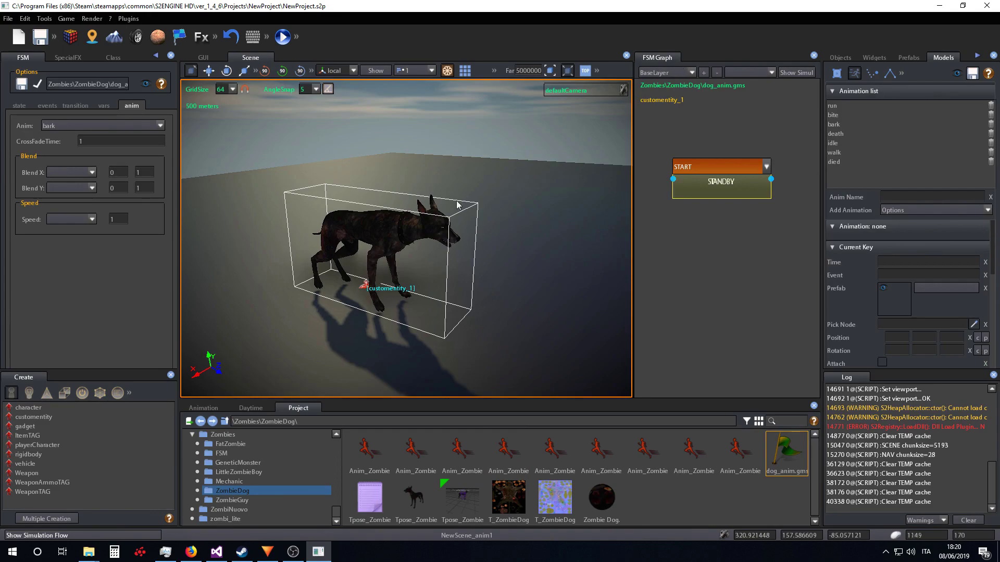
- Open the dog's bark animation in the Model editor and scrub to frame 15 (0.37 s)
right_click(385, 240)
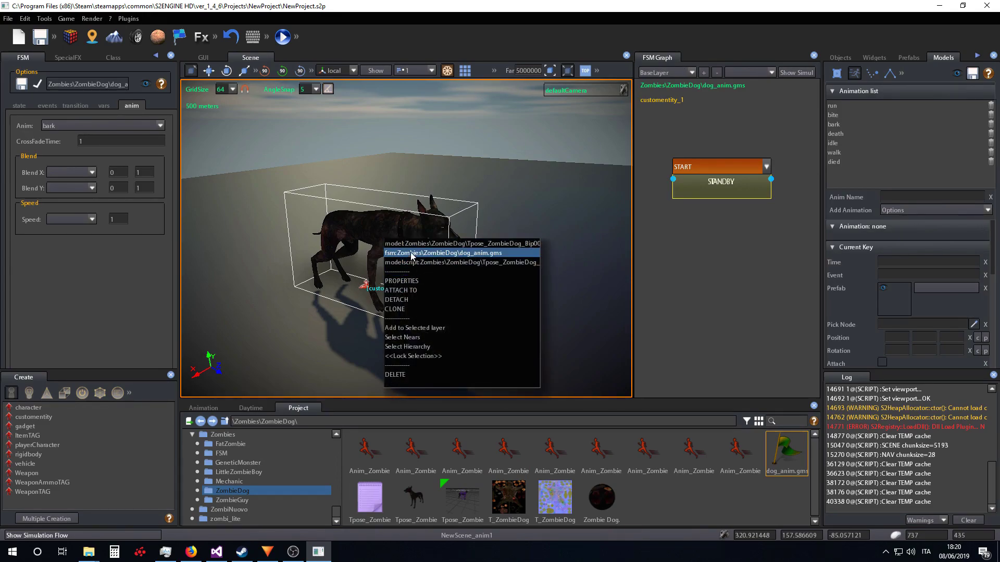
left_click(438, 244)
mouse_move(705, 231)
left_mouse_down()
mouse_move(793, 231)
mouse_move(743, 232)
left_mouse_up()
left_click(834, 124)
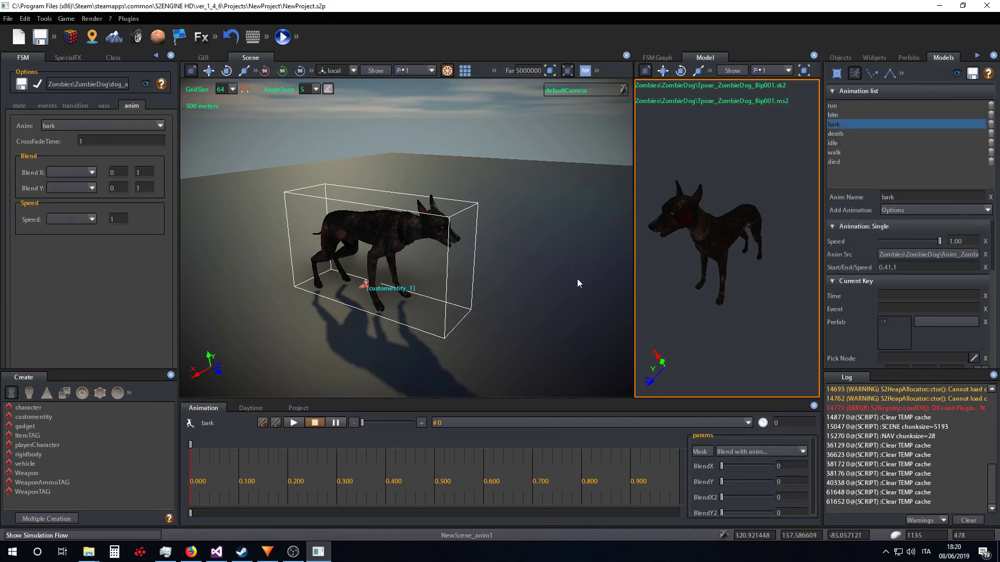
left_click(295, 424)
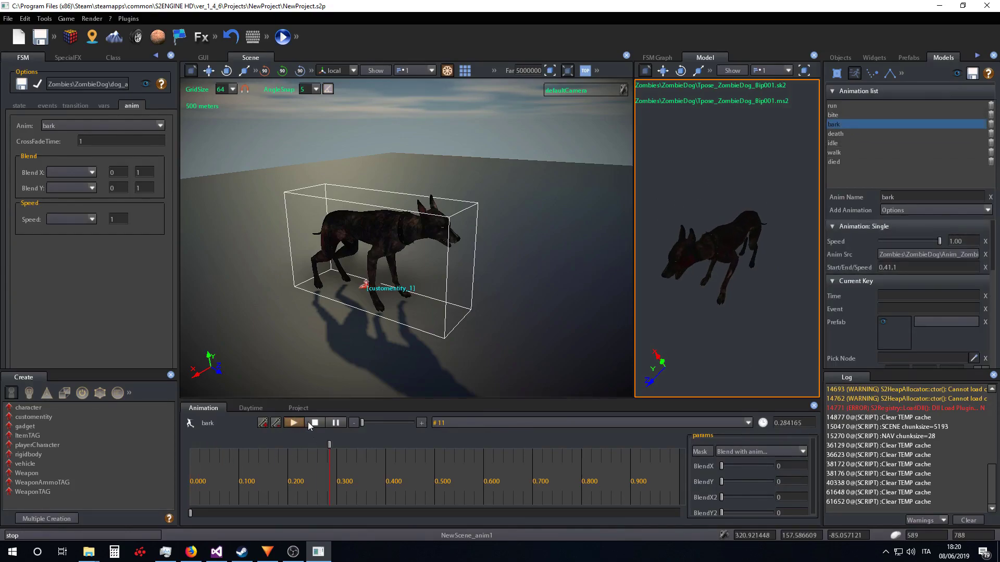
left_click(339, 422)
left_click_drag(638, 229, 559, 235)
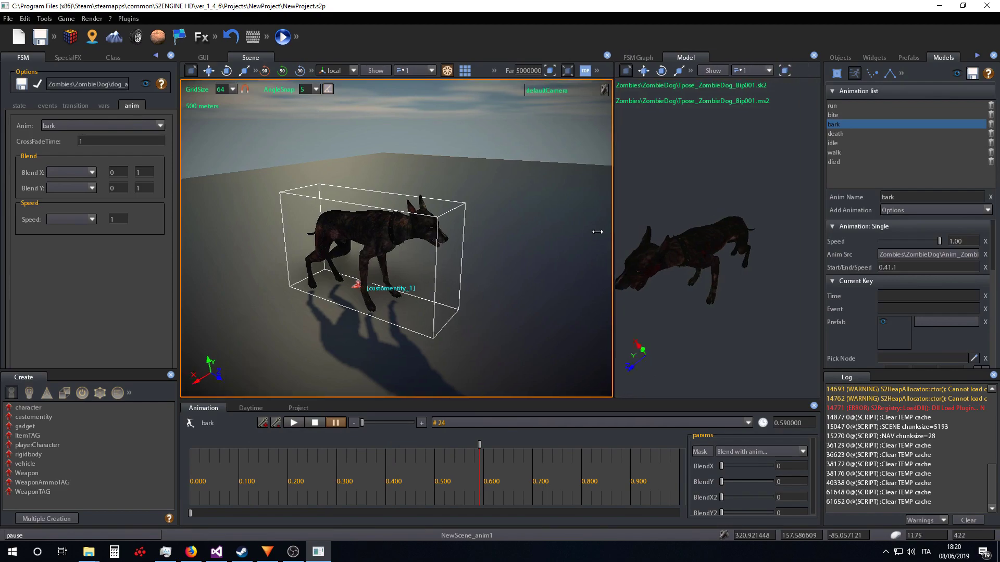
left_click(383, 446)
left_click_drag(375, 447, 370, 446)
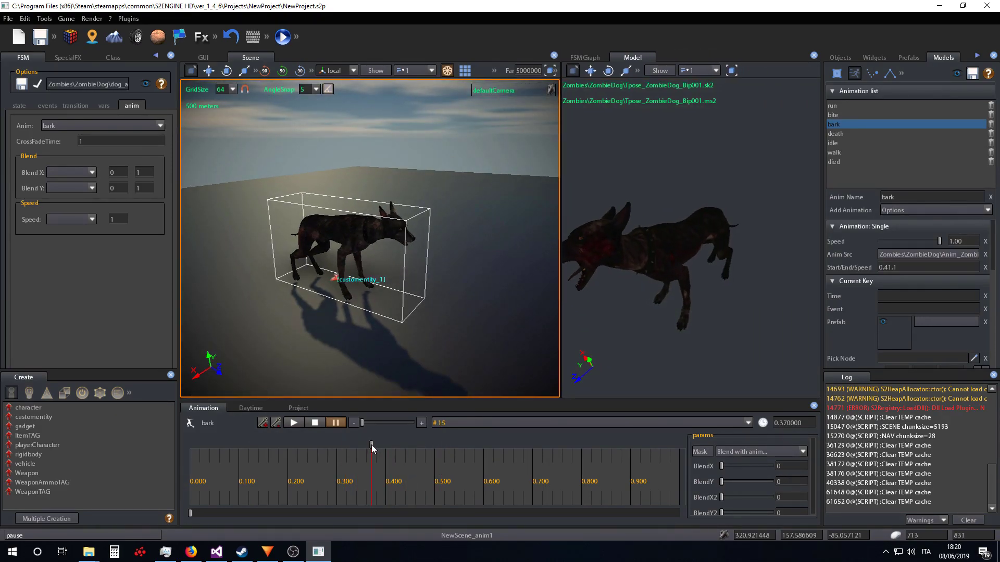
mouse_move(593, 313)
left_mouse_down()
mouse_move(649, 285)
mouse_move(628, 291)
left_mouse_up()
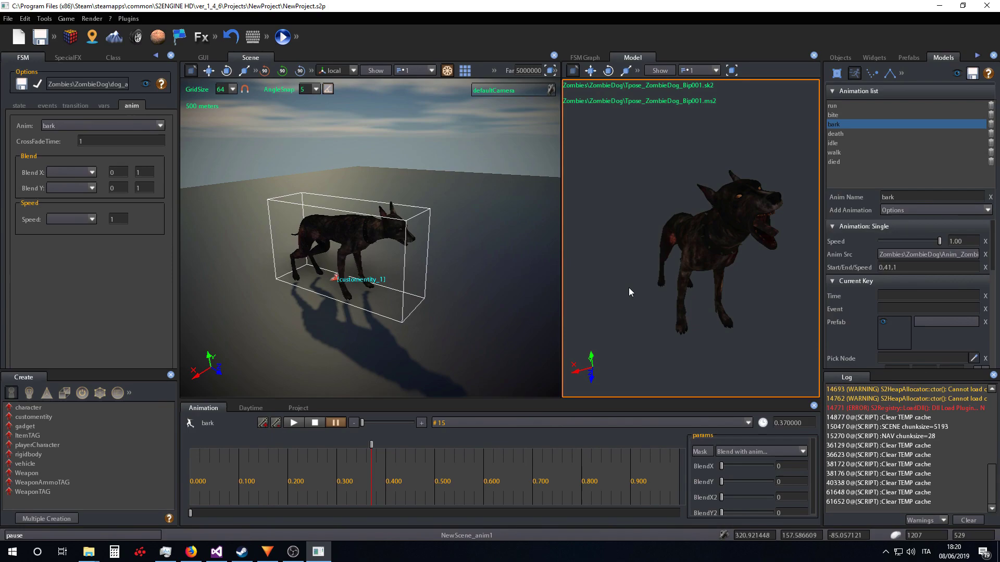
- Add a key at 0.37 and check it by scrubbing around frame 15
left_click(264, 424)
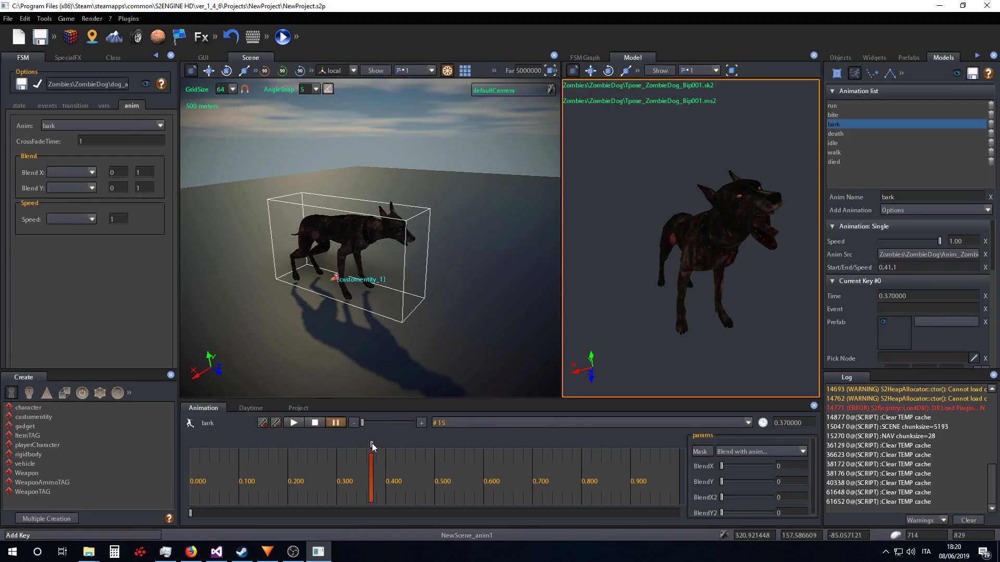
left_click_drag(372, 446, 366, 446)
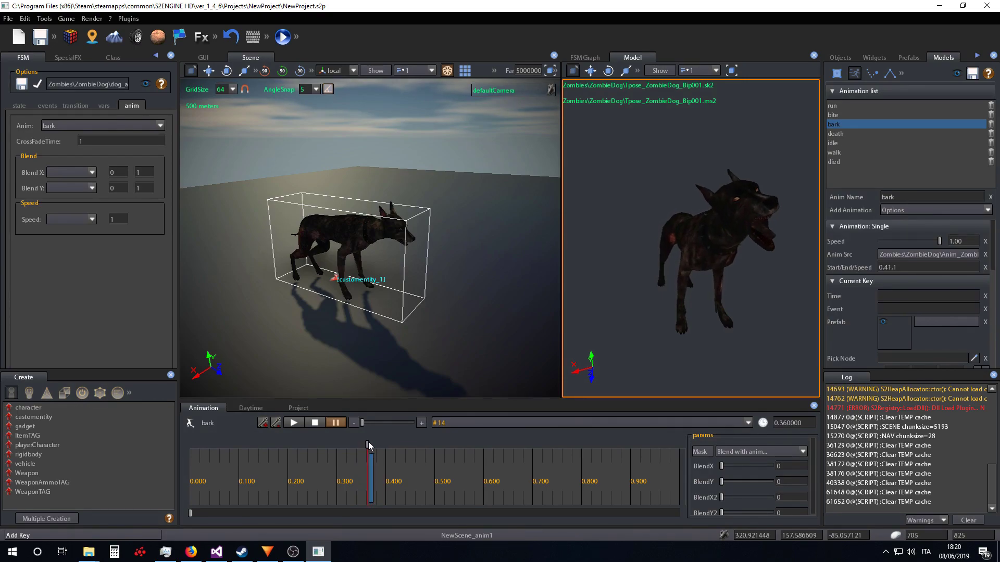
left_click_drag(368, 443, 366, 448)
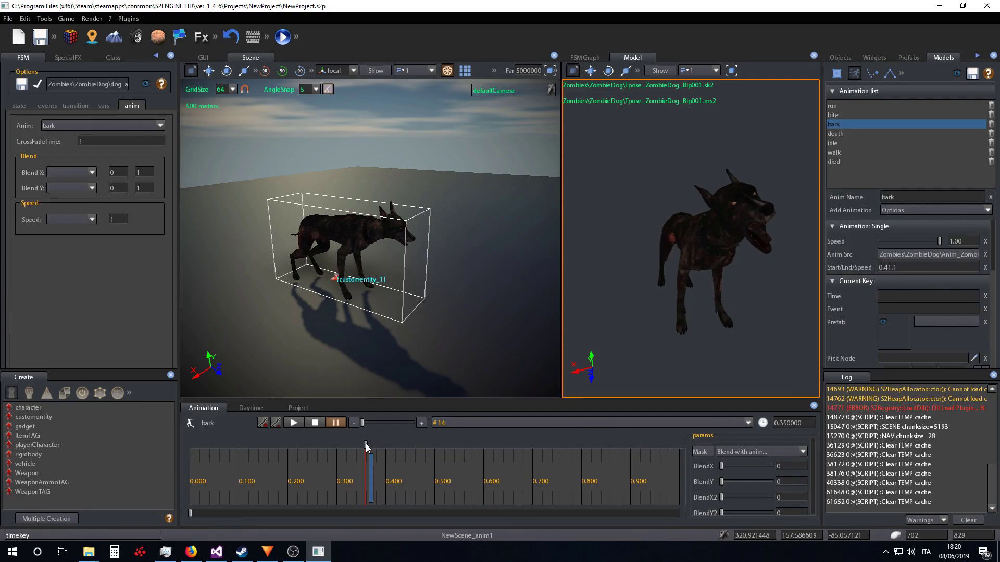
left_click_drag(366, 445, 380, 446)
left_click(377, 446)
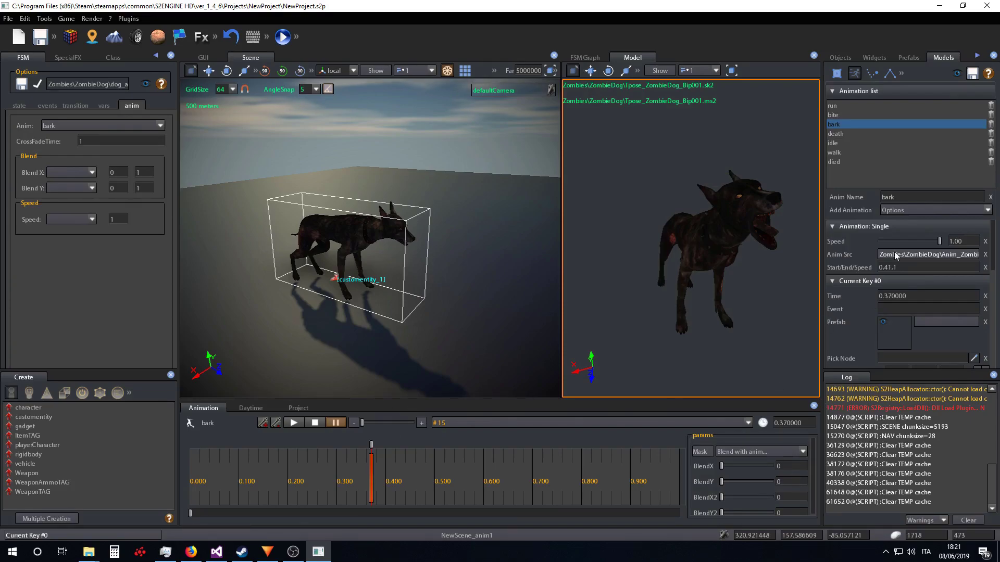
scroll(886, 246, "down", 2)
scroll(876, 300, "up", 2)
scroll(995, 248, "down", 2)
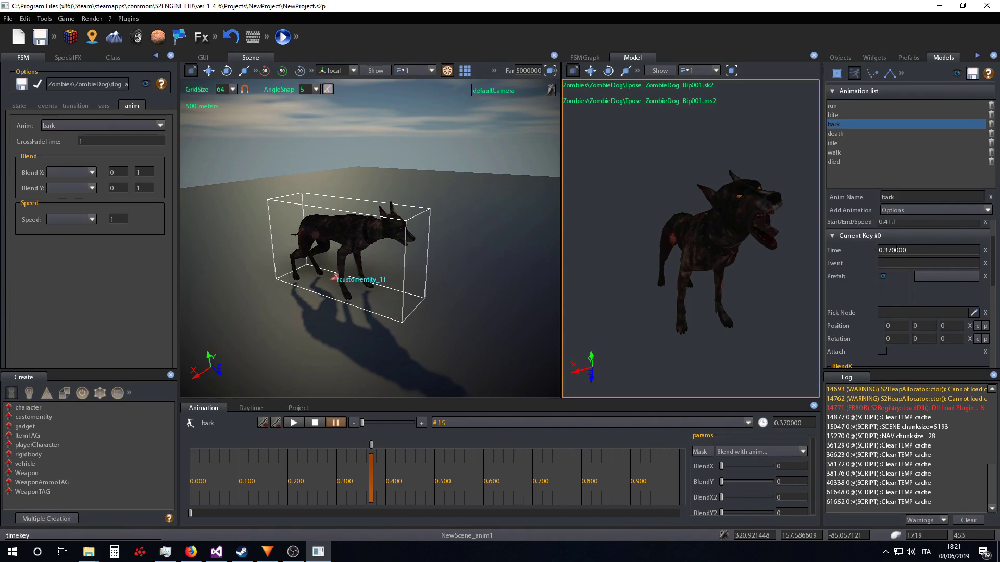
left_click(371, 443)
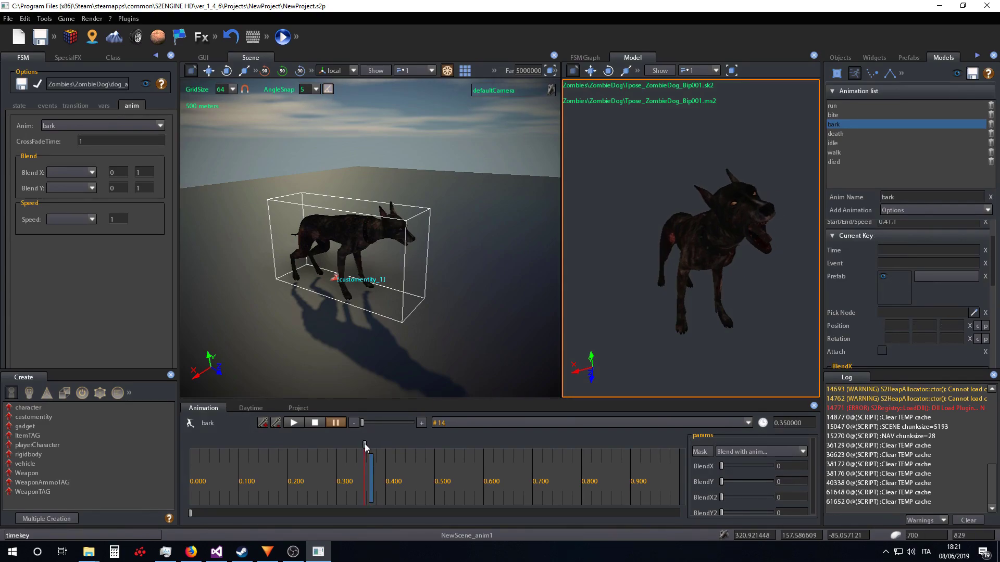
left_click_drag(367, 444, 368, 445)
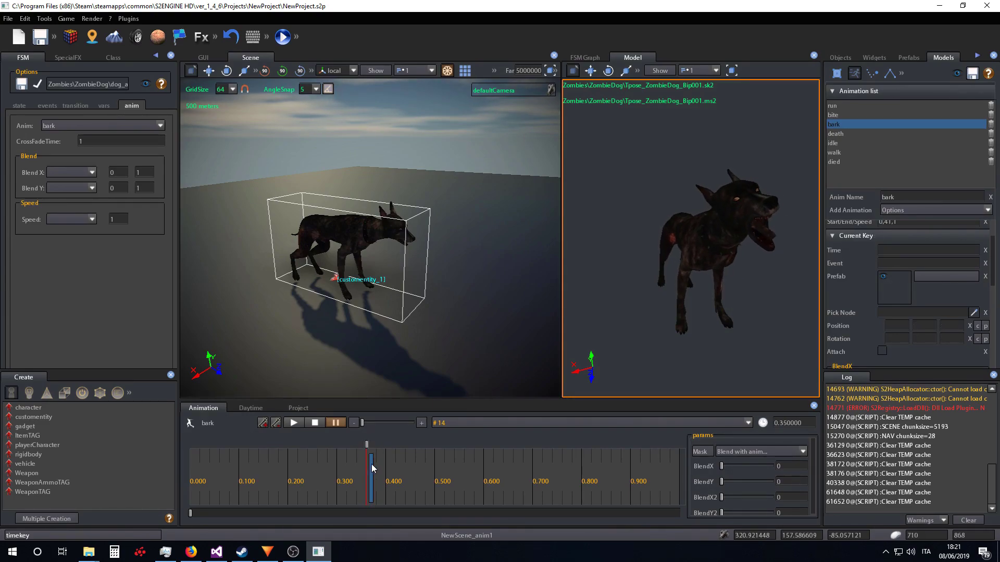
left_click(370, 464)
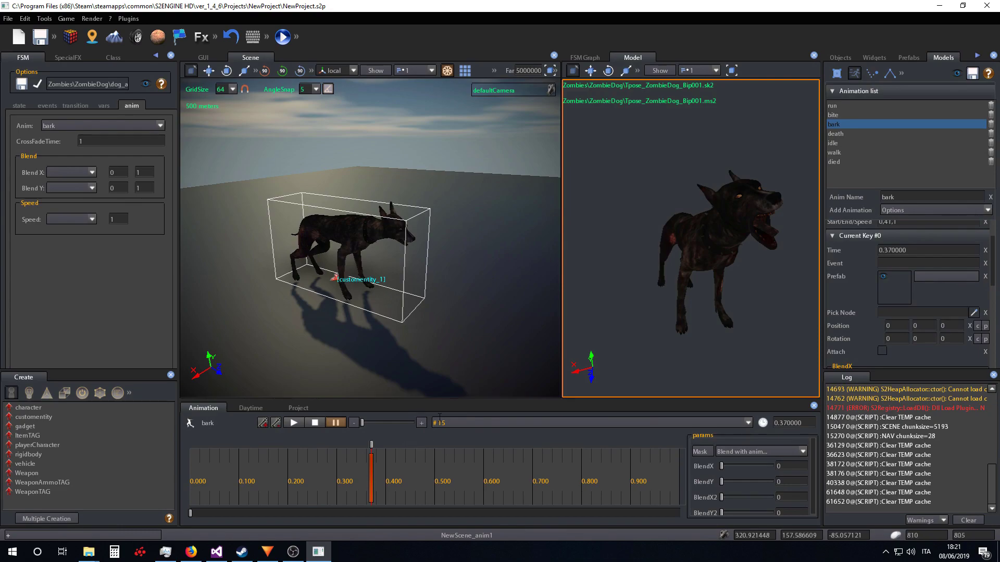
left_click(369, 447)
left_click_drag(374, 442, 369, 443)
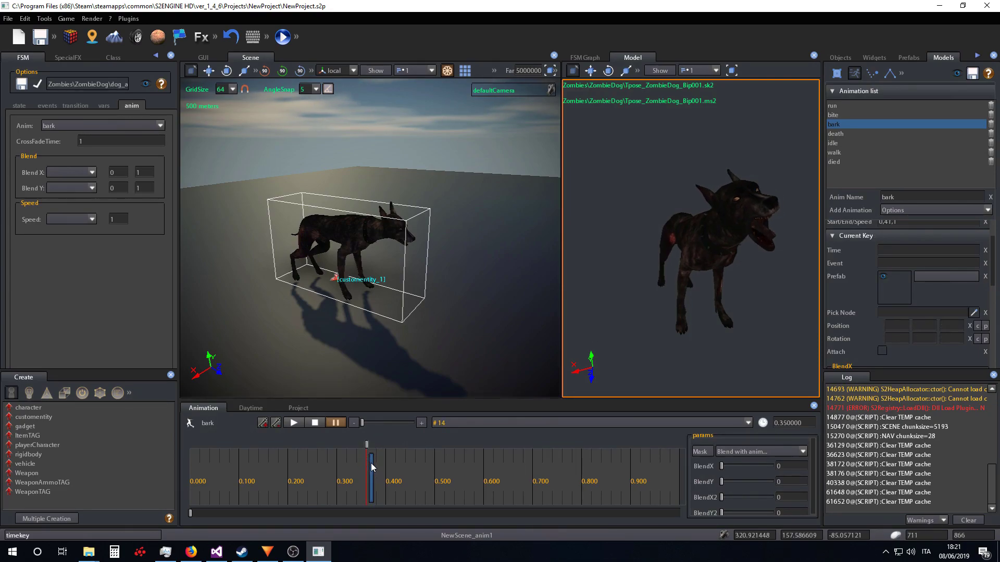
- Set the event of the 0.37 key to ACTION
left_click(371, 466)
left_click(904, 268)
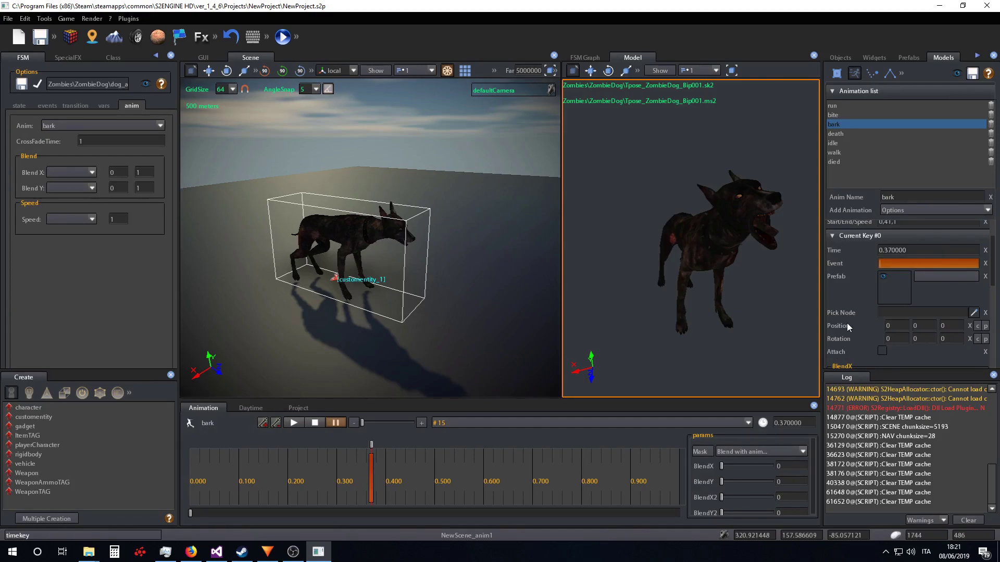
type("ACTION")
key("Return")
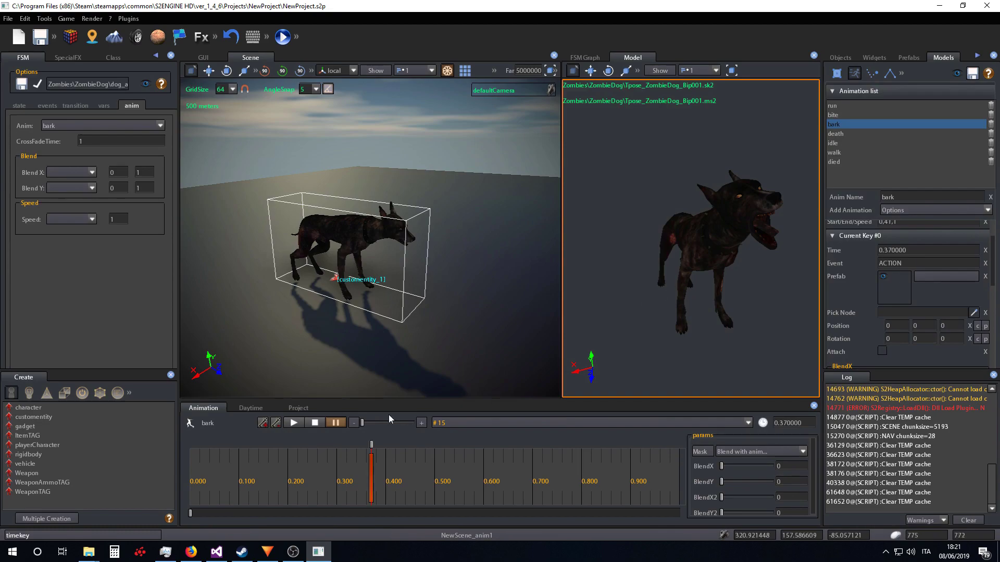
- Play the bark animation to test the key, then reselect the 0.37 key
left_click(294, 423)
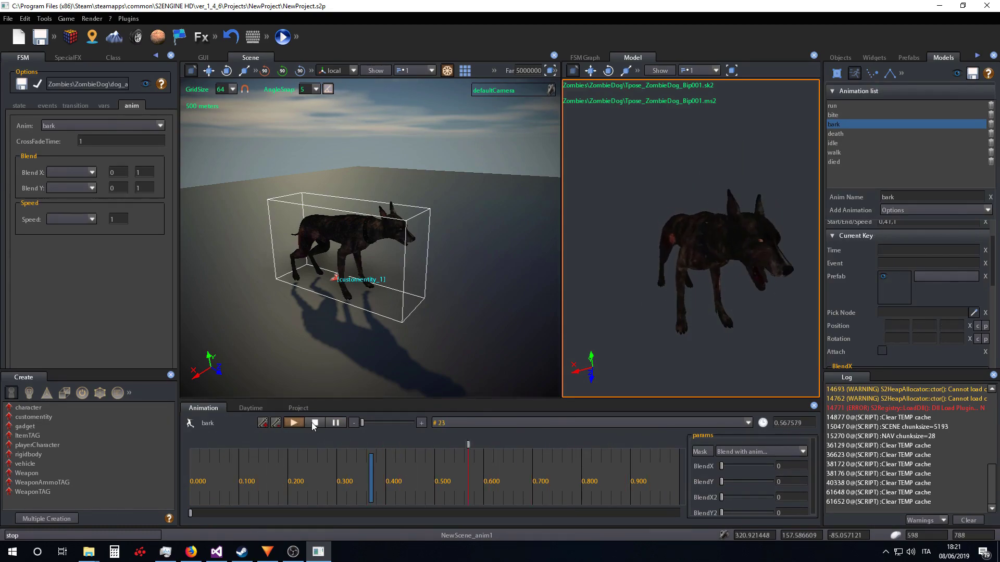
left_click(337, 424)
left_click(403, 442)
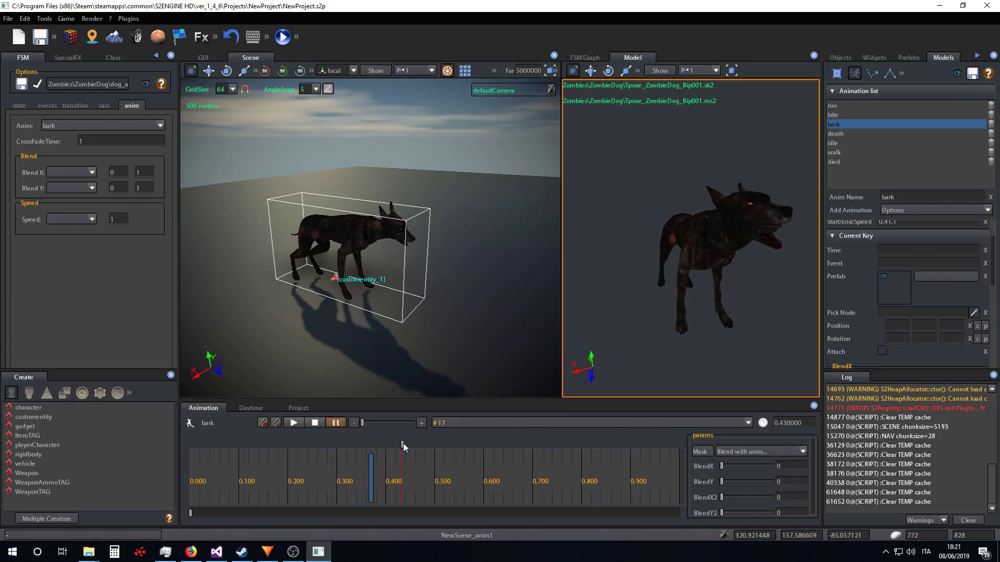
left_click_drag(402, 444, 362, 444)
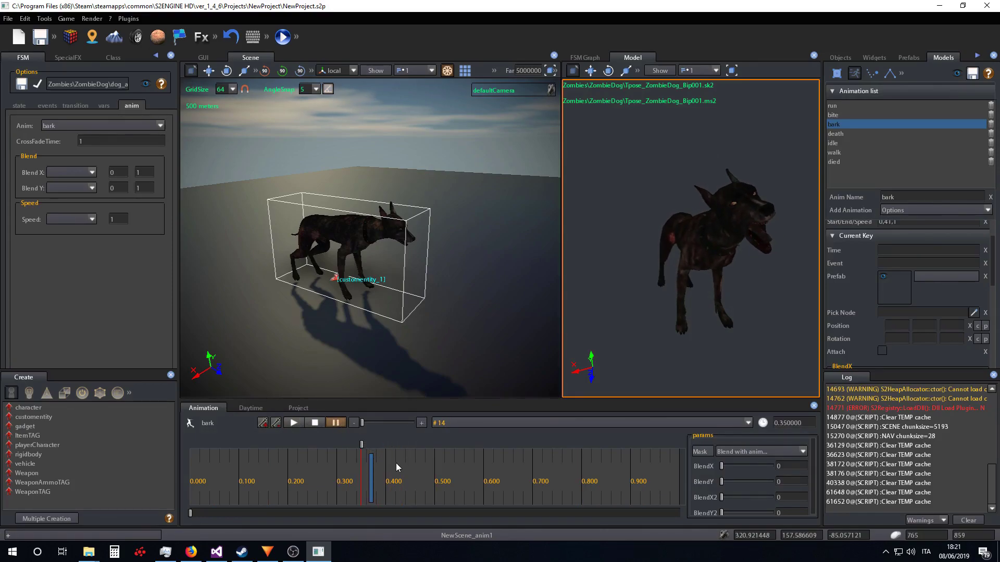
left_click(372, 469)
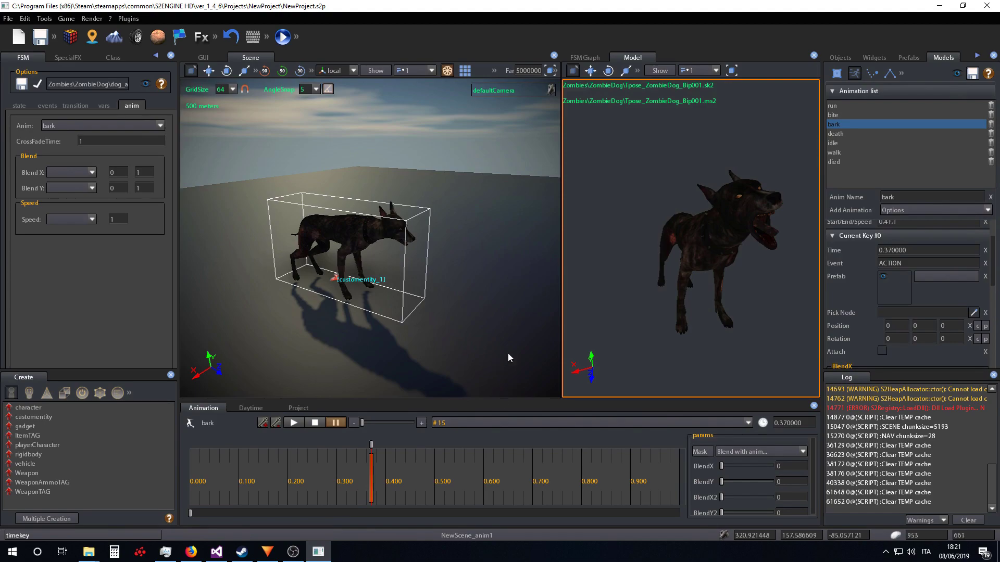
- Close the model preview, move the START/STANDBY node and widen the scene view
left_click(812, 55)
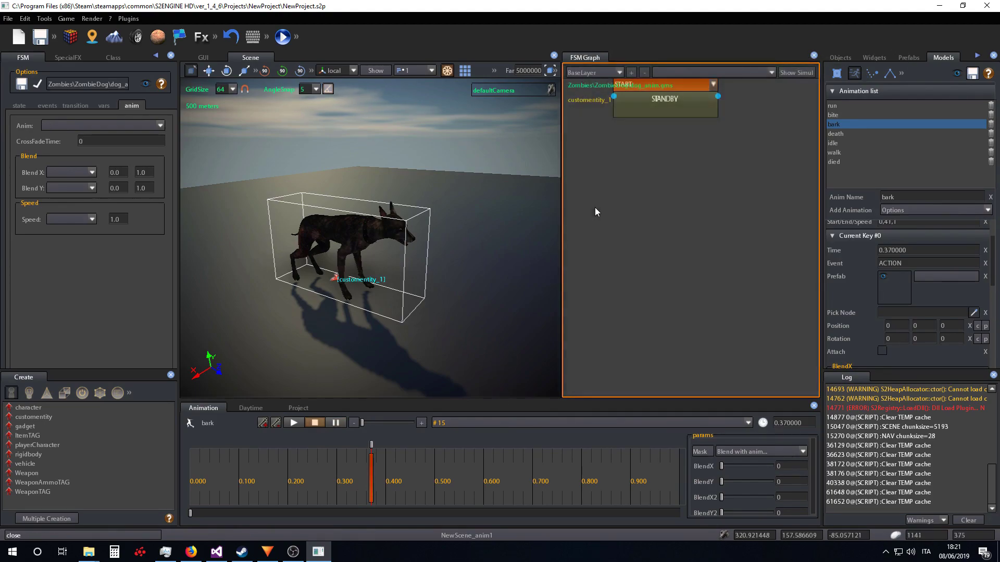
left_click_drag(643, 108, 691, 175)
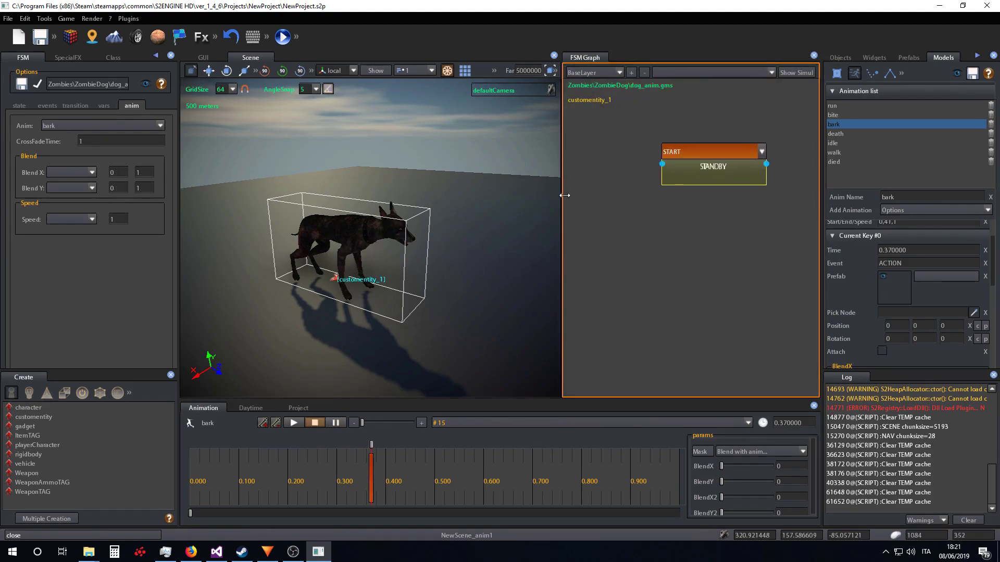
left_click_drag(565, 196, 644, 196)
left_click_drag(767, 168, 711, 147)
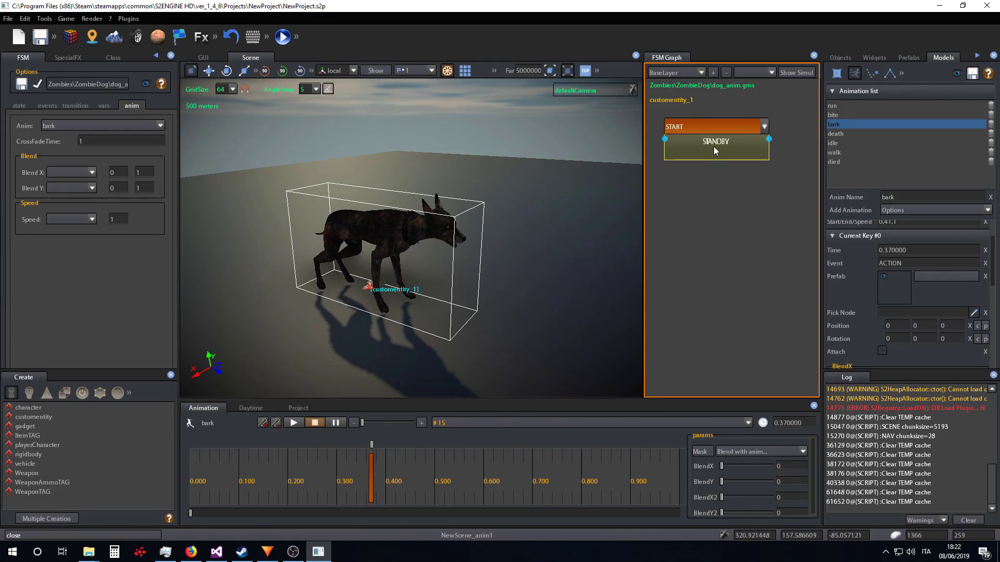
- Add a new state named BARK_EVENT to the graph
right_click(703, 215)
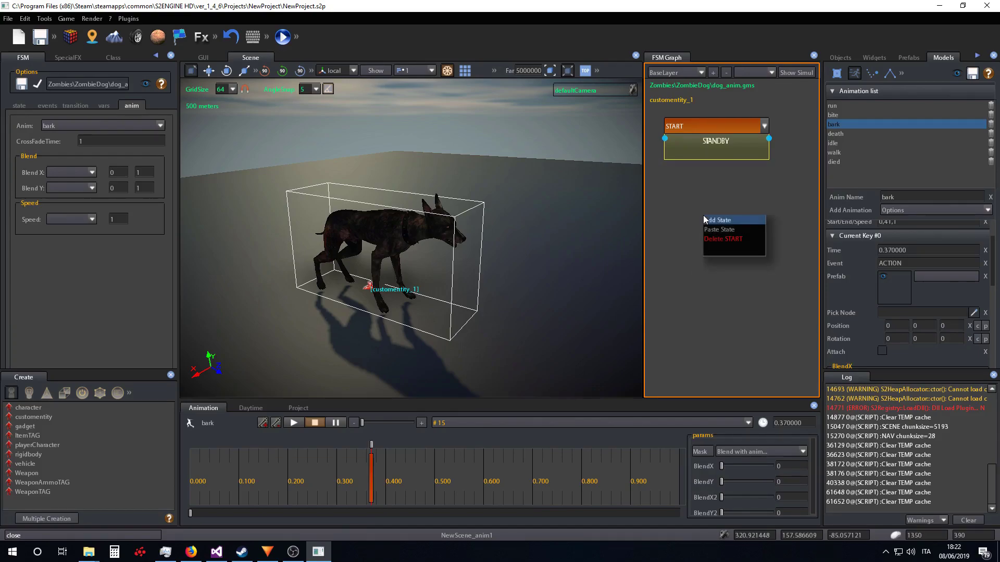
left_click(714, 221)
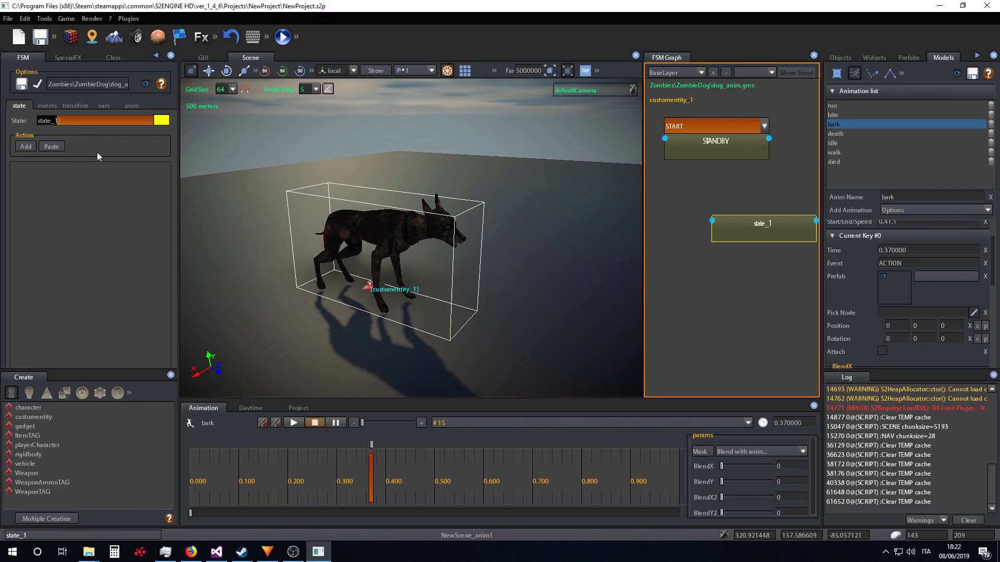
type("BARK_")
type("EVENT")
key("Return")
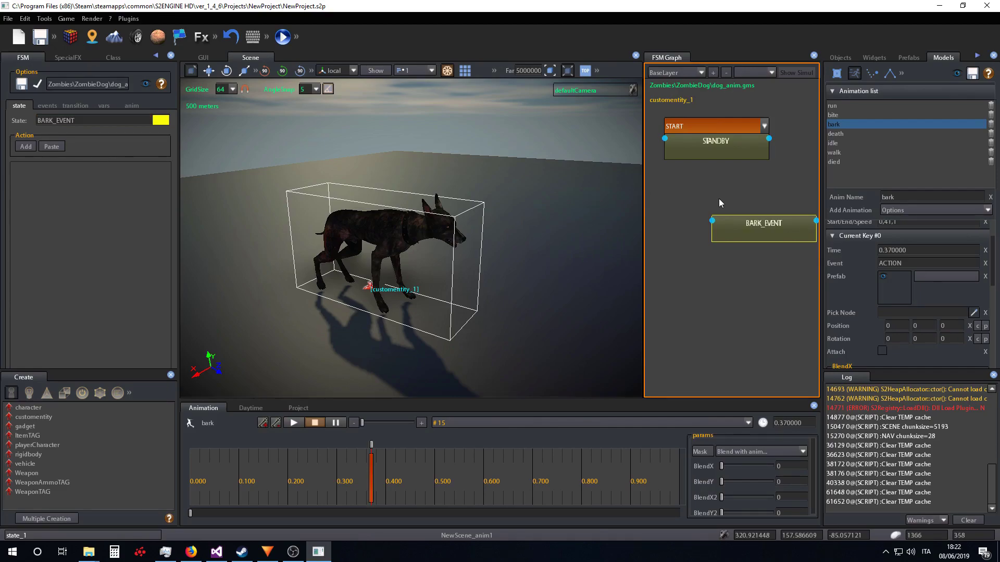
- Colour BARK_EVENT red, nudge it lower, and select STANDBY
left_click(164, 122)
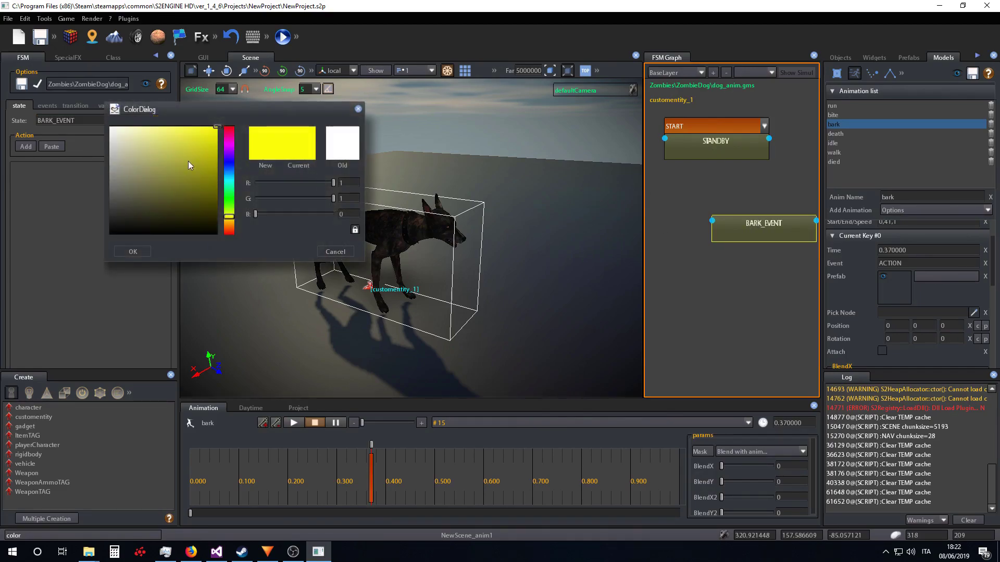
left_click_drag(234, 220, 201, 241)
left_click(134, 251)
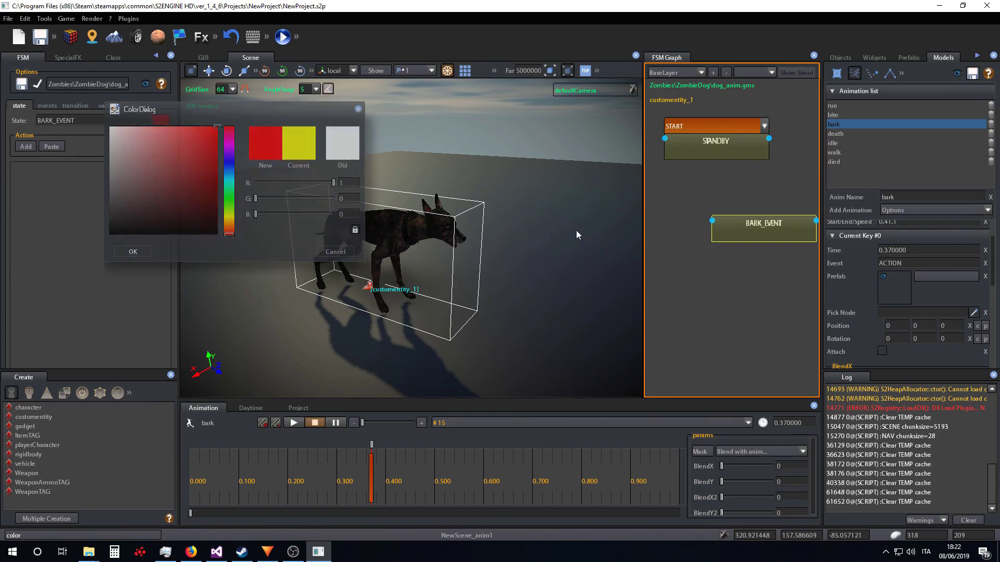
left_click_drag(747, 231, 746, 241)
left_click(702, 152)
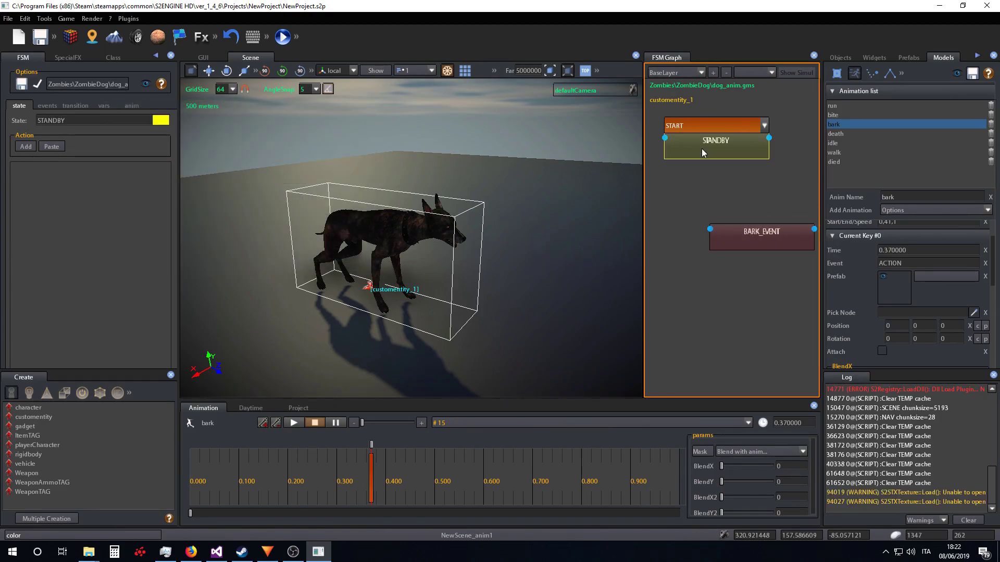
- Add an ACTION transition from STANDBY linked to BARK_EVENT
right_click(709, 152)
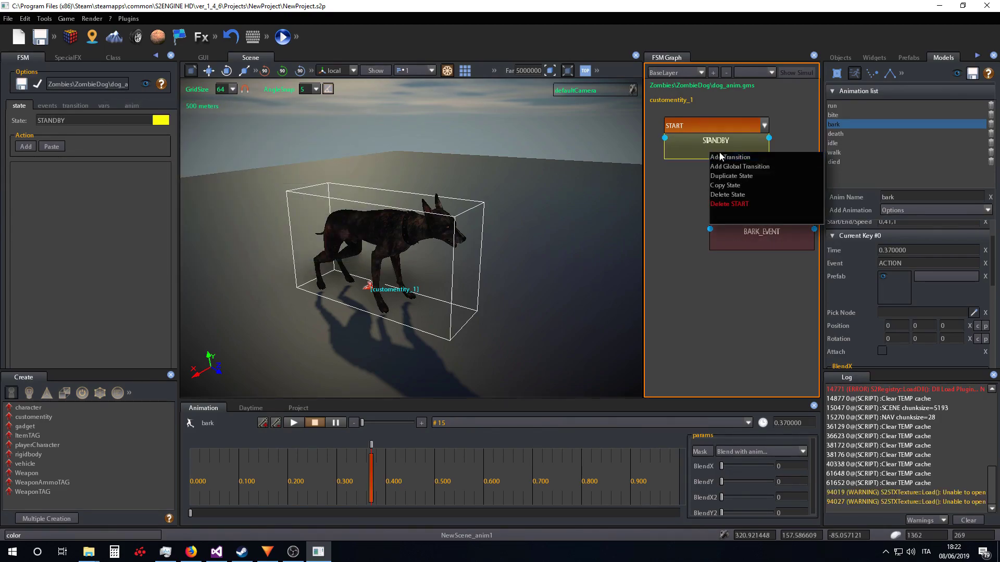
left_click(748, 156)
left_click(757, 165)
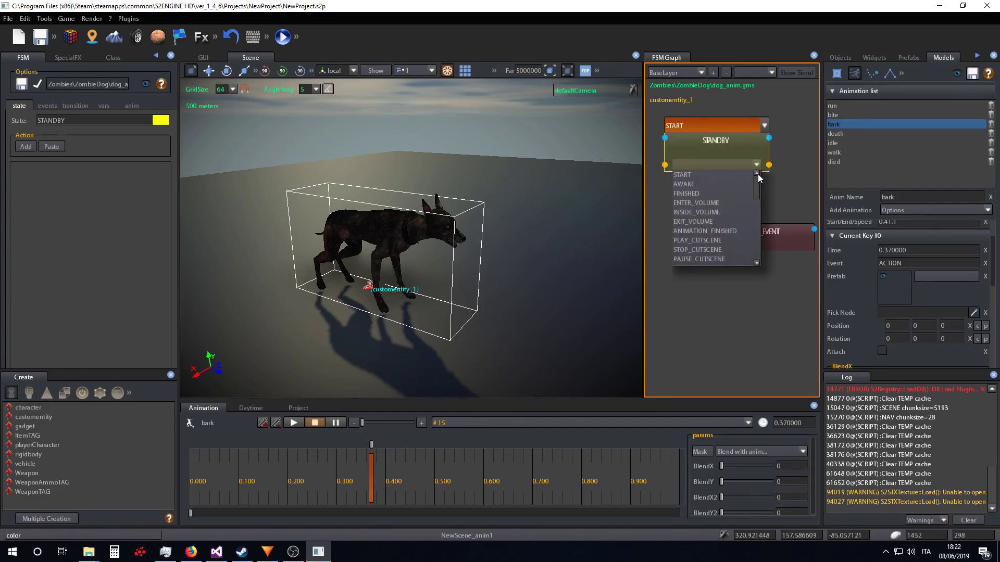
left_click_drag(759, 188, 762, 221)
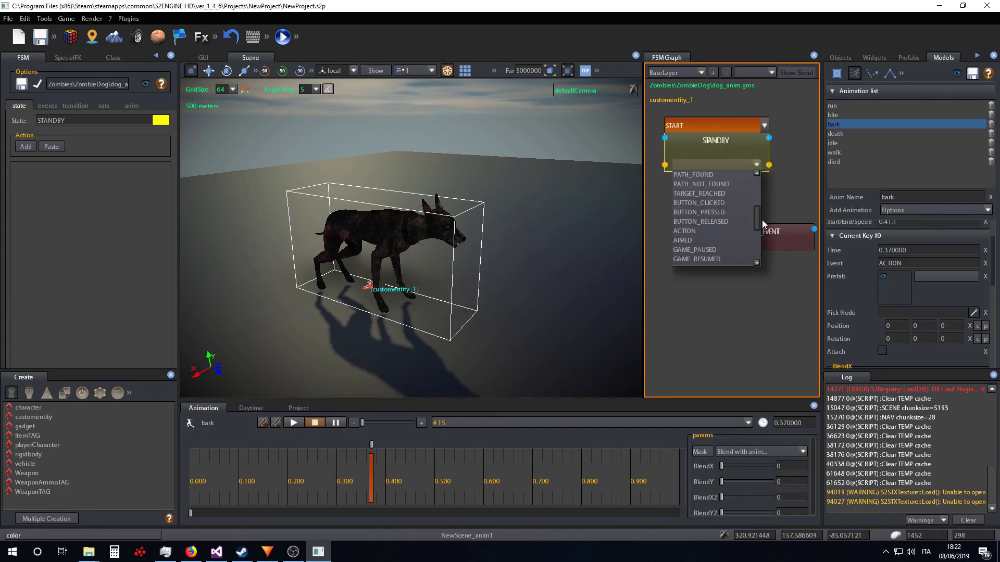
left_click(708, 221)
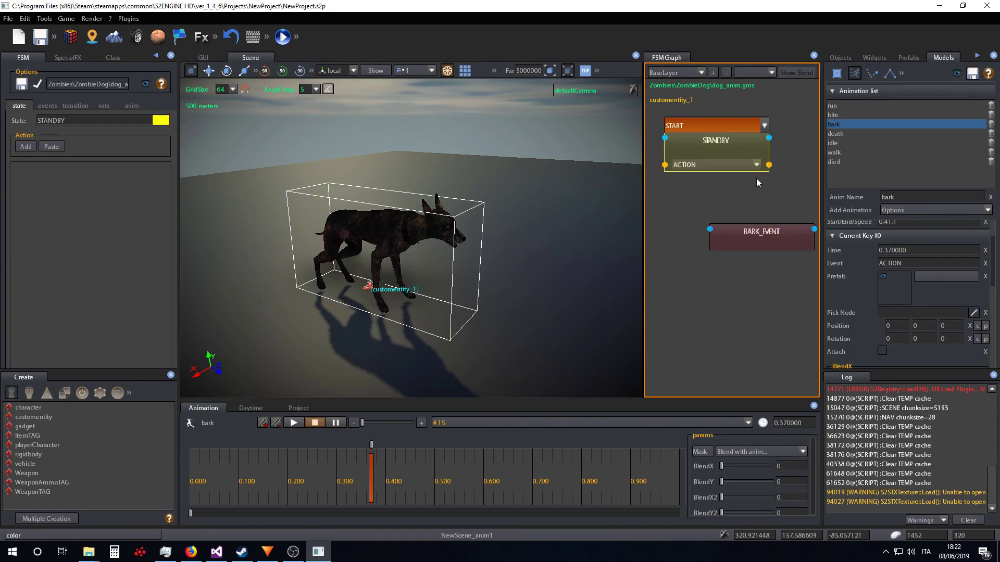
left_click_drag(769, 165, 710, 230)
- Rearrange the BARK_EVENT and STANDBY nodes in the graph
left_click(771, 244)
left_click_drag(772, 245, 751, 237)
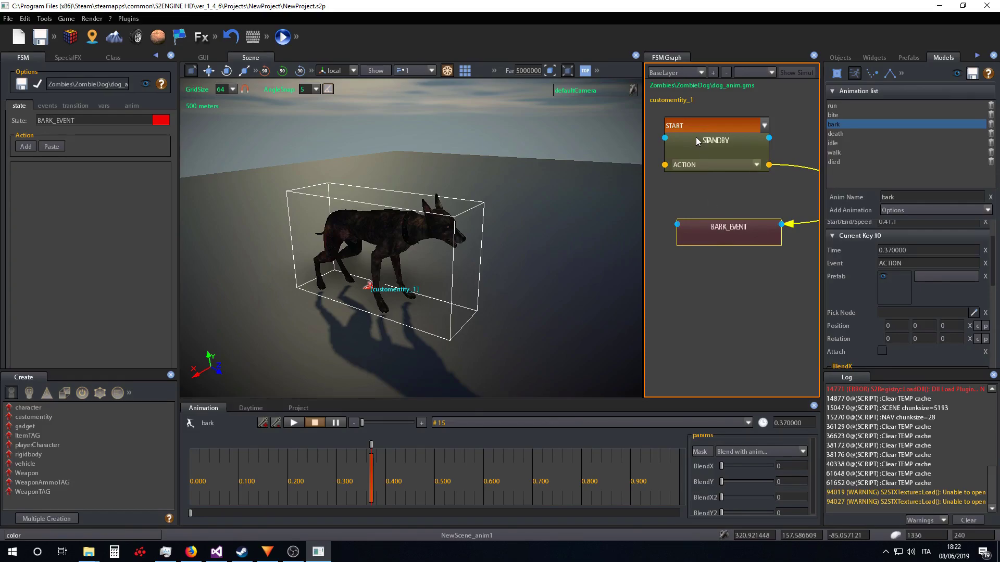
left_click_drag(716, 143, 718, 146)
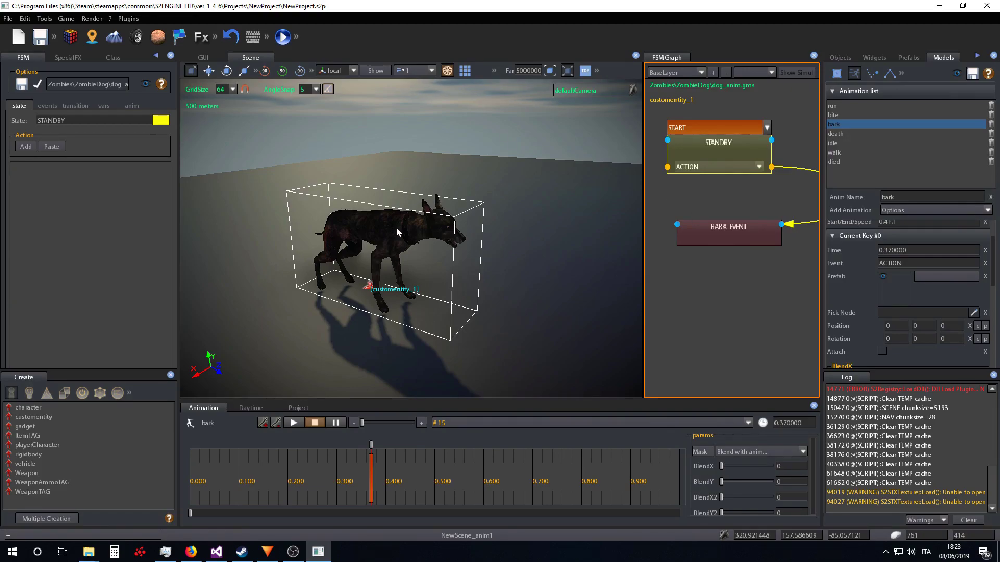
left_click_drag(686, 226, 676, 266)
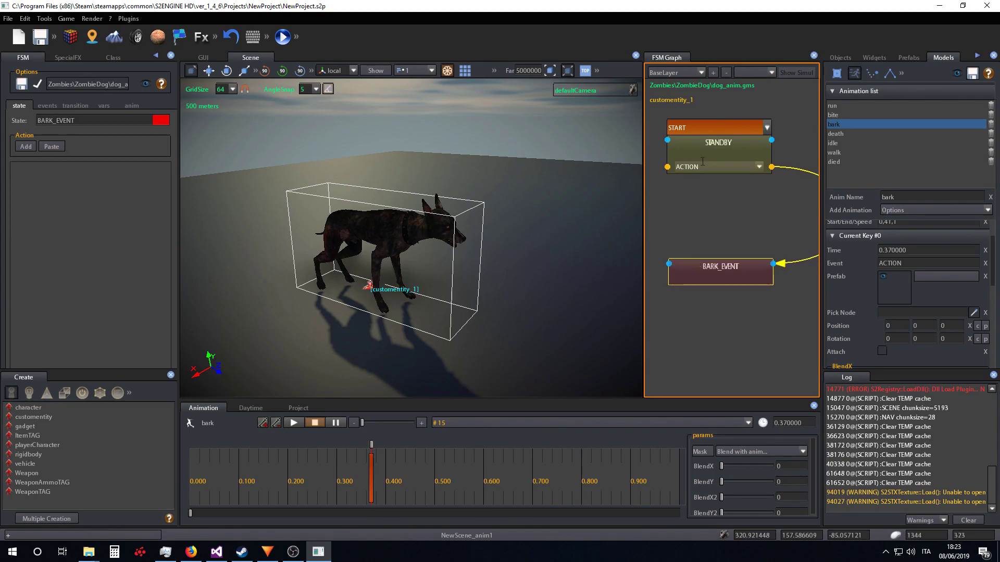
left_click_drag(701, 152, 703, 165)
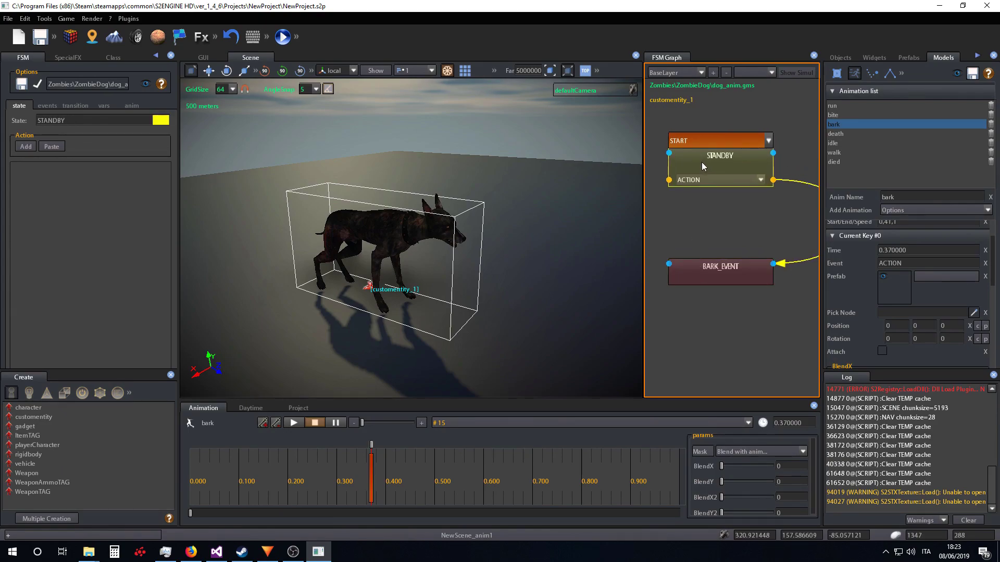
left_click_drag(710, 164, 720, 155)
left_click(755, 173)
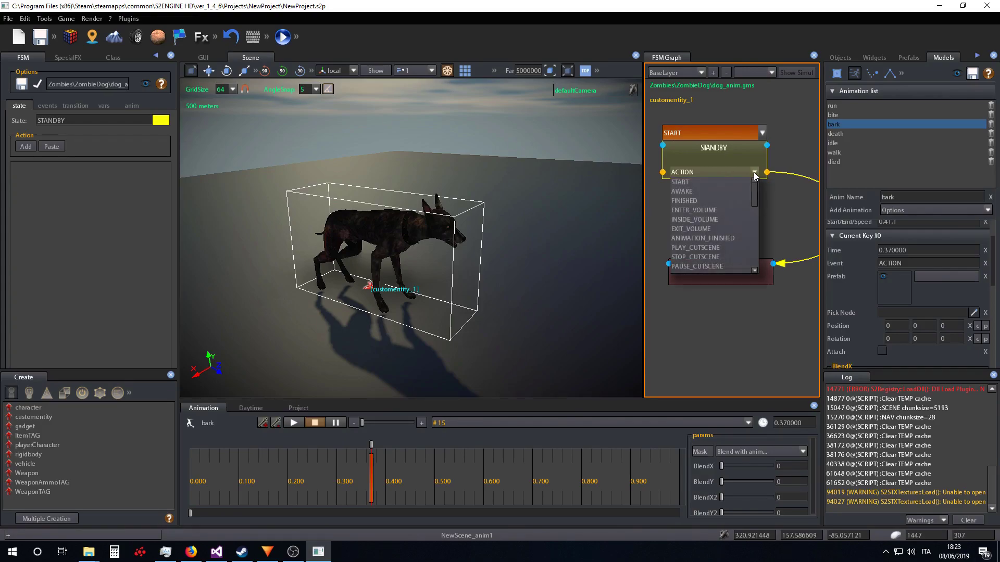
scroll(709, 221, "down", 1)
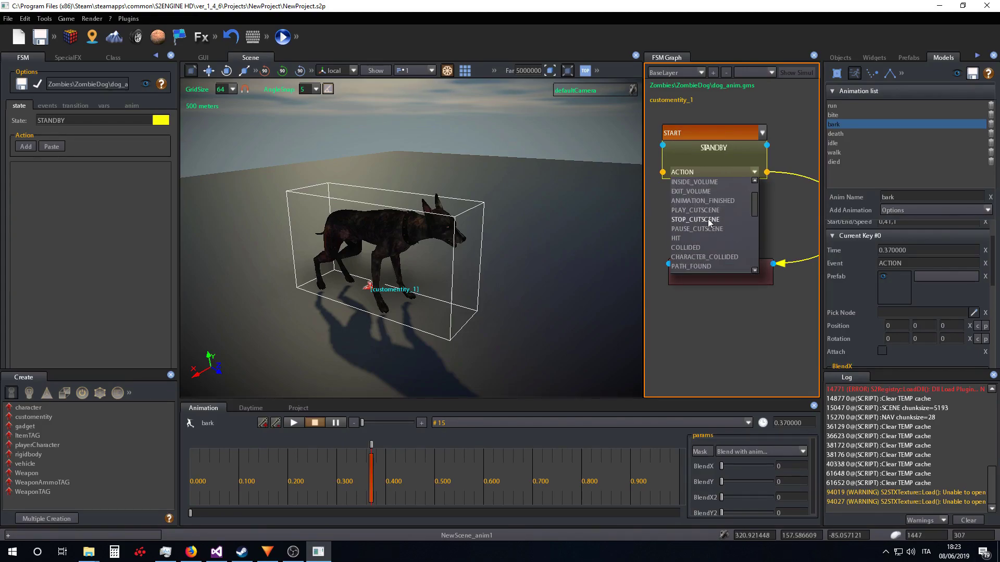
scroll(708, 219, "down", 1)
scroll(708, 219, "down", 2)
scroll(708, 220, "down", 1)
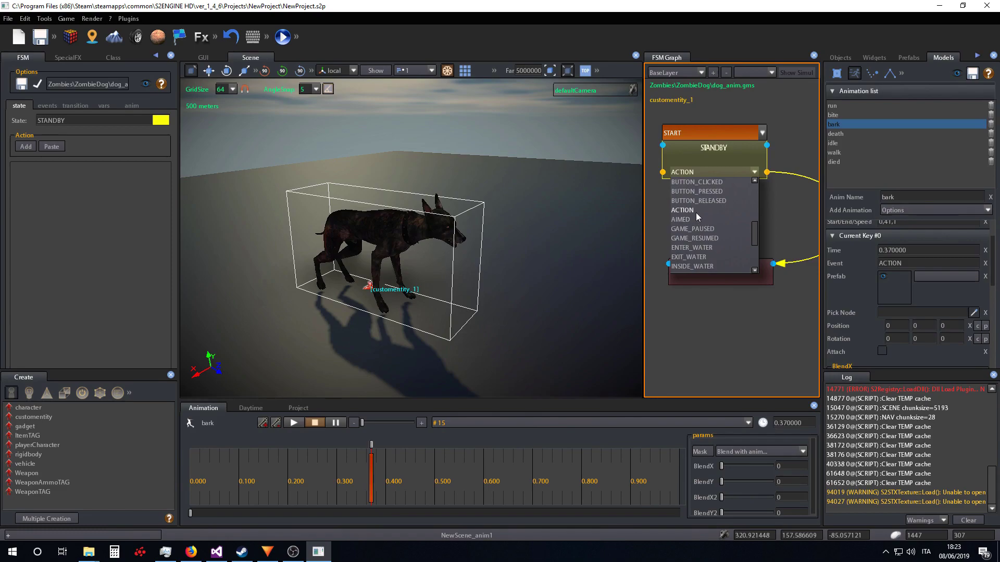
left_click(696, 212)
left_click_drag(706, 155, 707, 153)
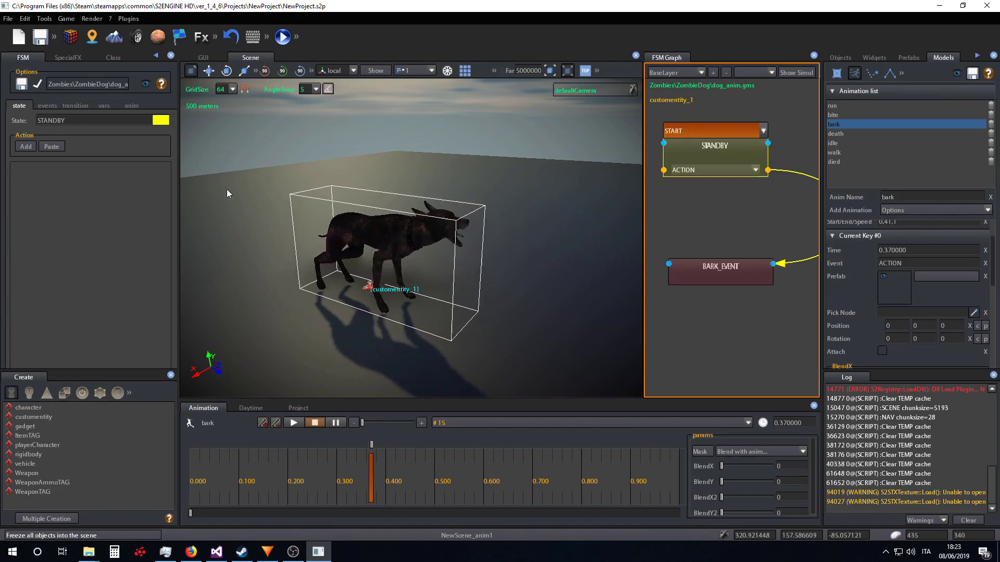
- Show the simulation flow and UPDATE the dog customentity so BARK_EVENT lights up live
left_click(797, 71)
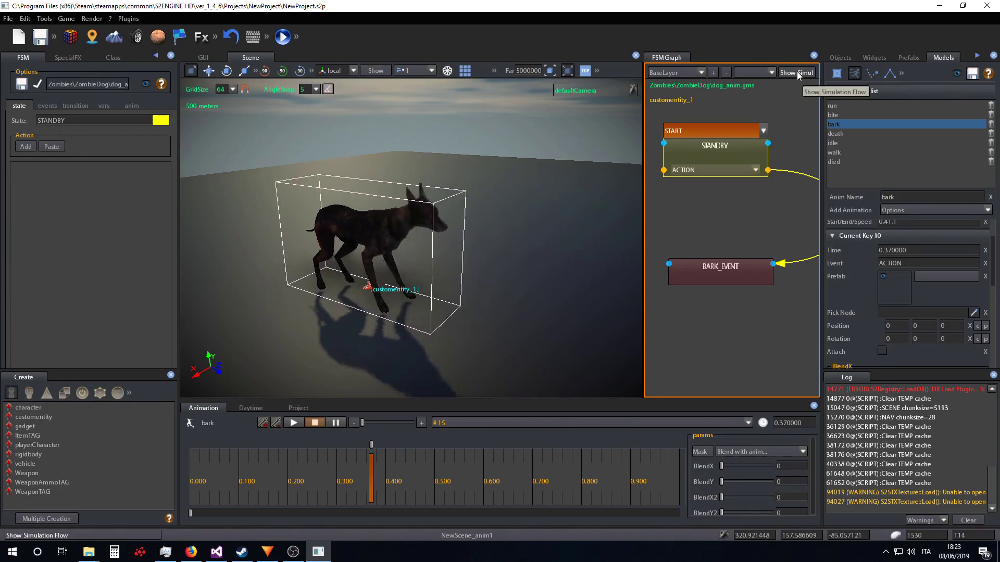
left_click(111, 57)
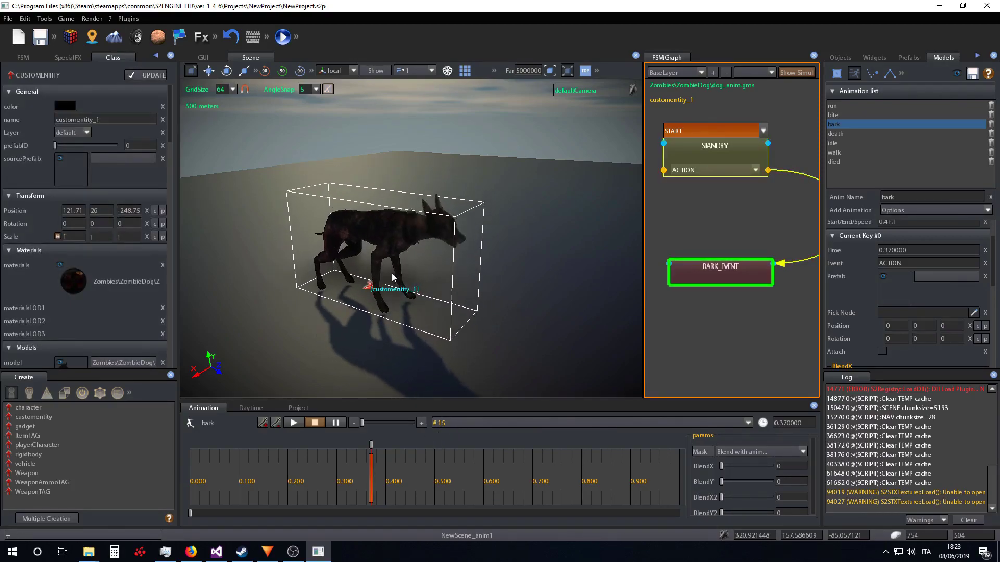
left_click(154, 75)
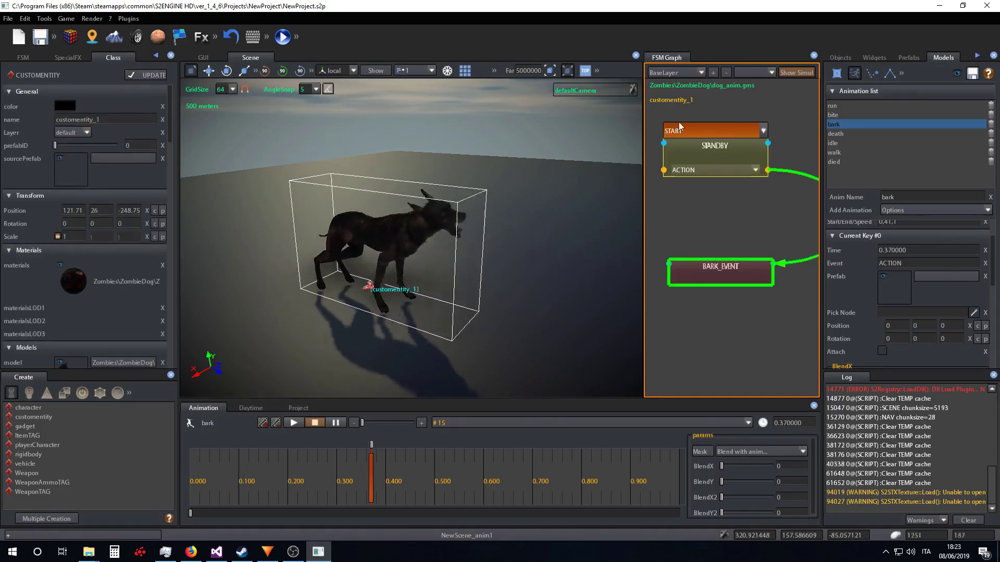